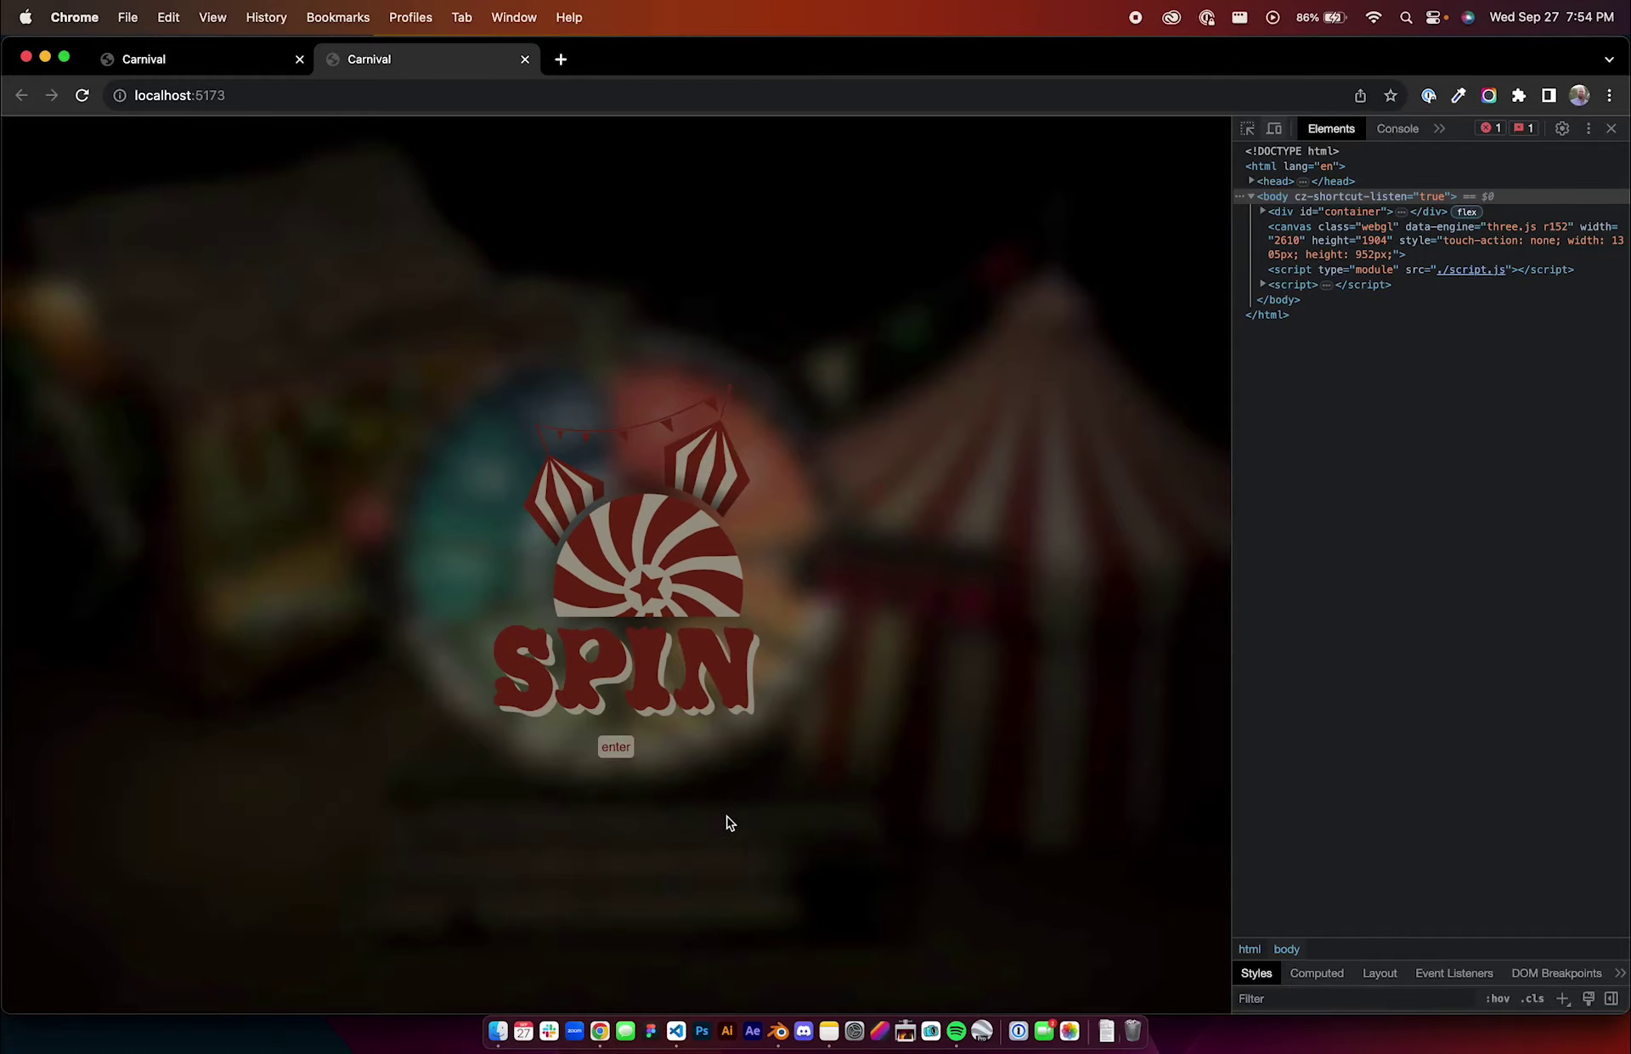
# - Get past the SPIN intro overlay and pull the red lever; the wheel lands on 5
pyautogui.click(620, 756)
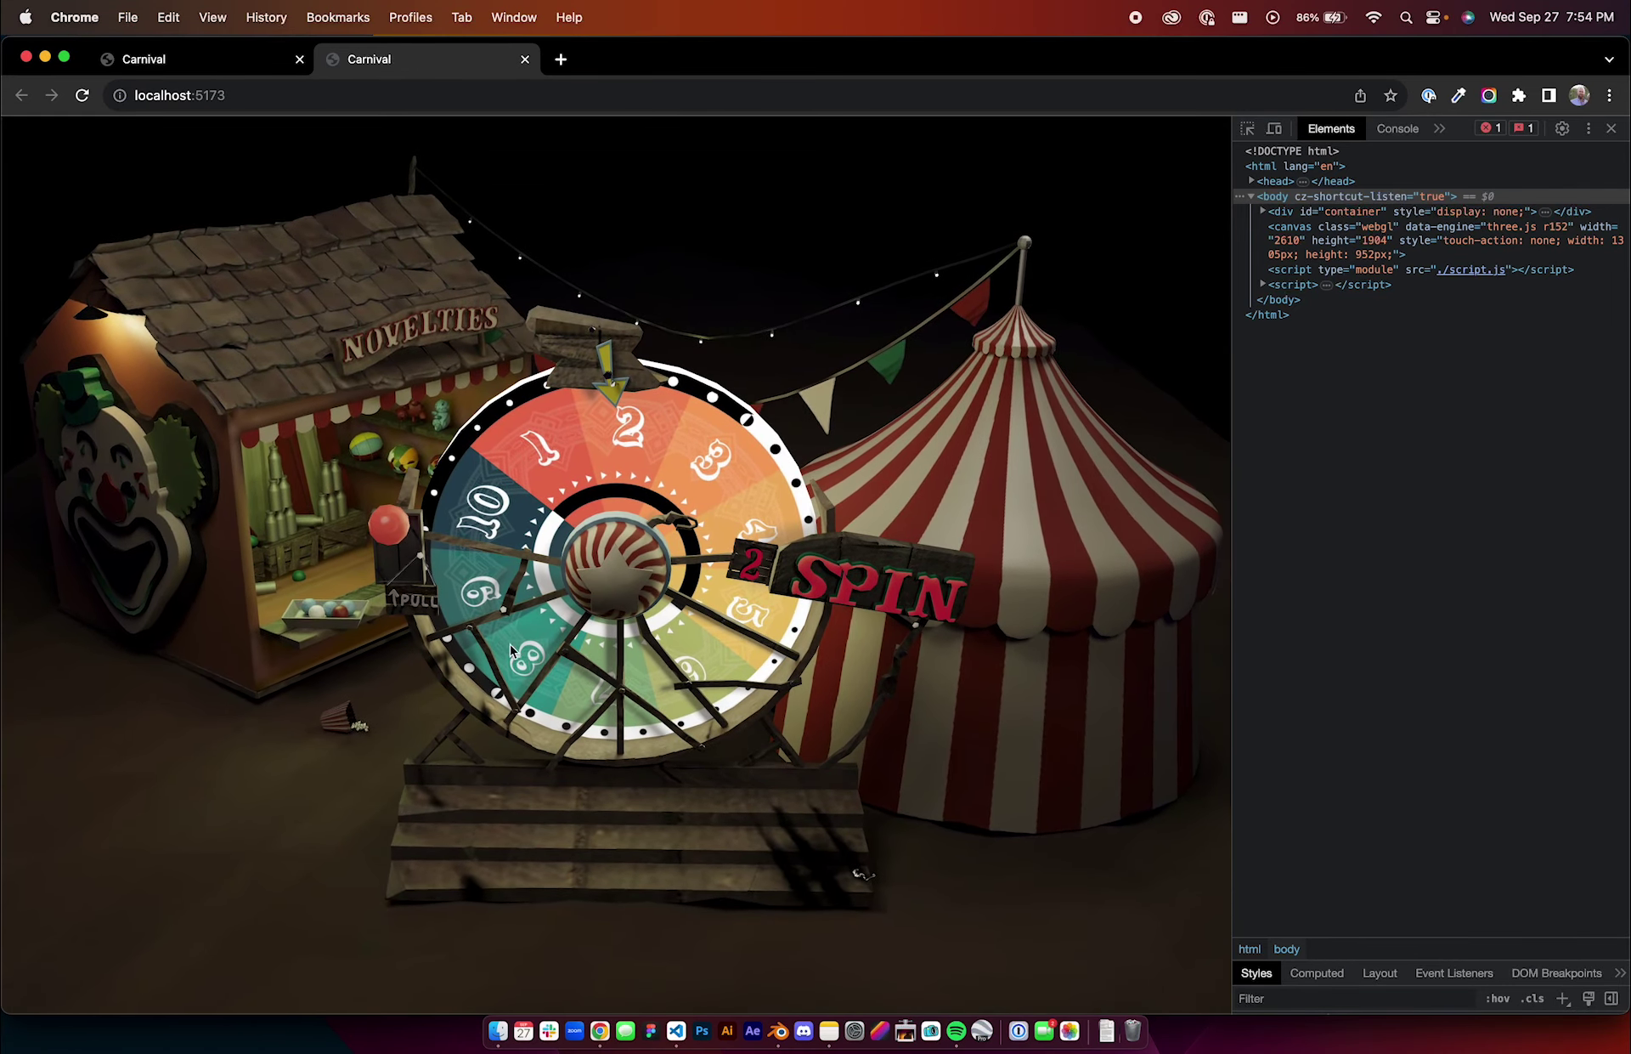
pyautogui.click(392, 522)
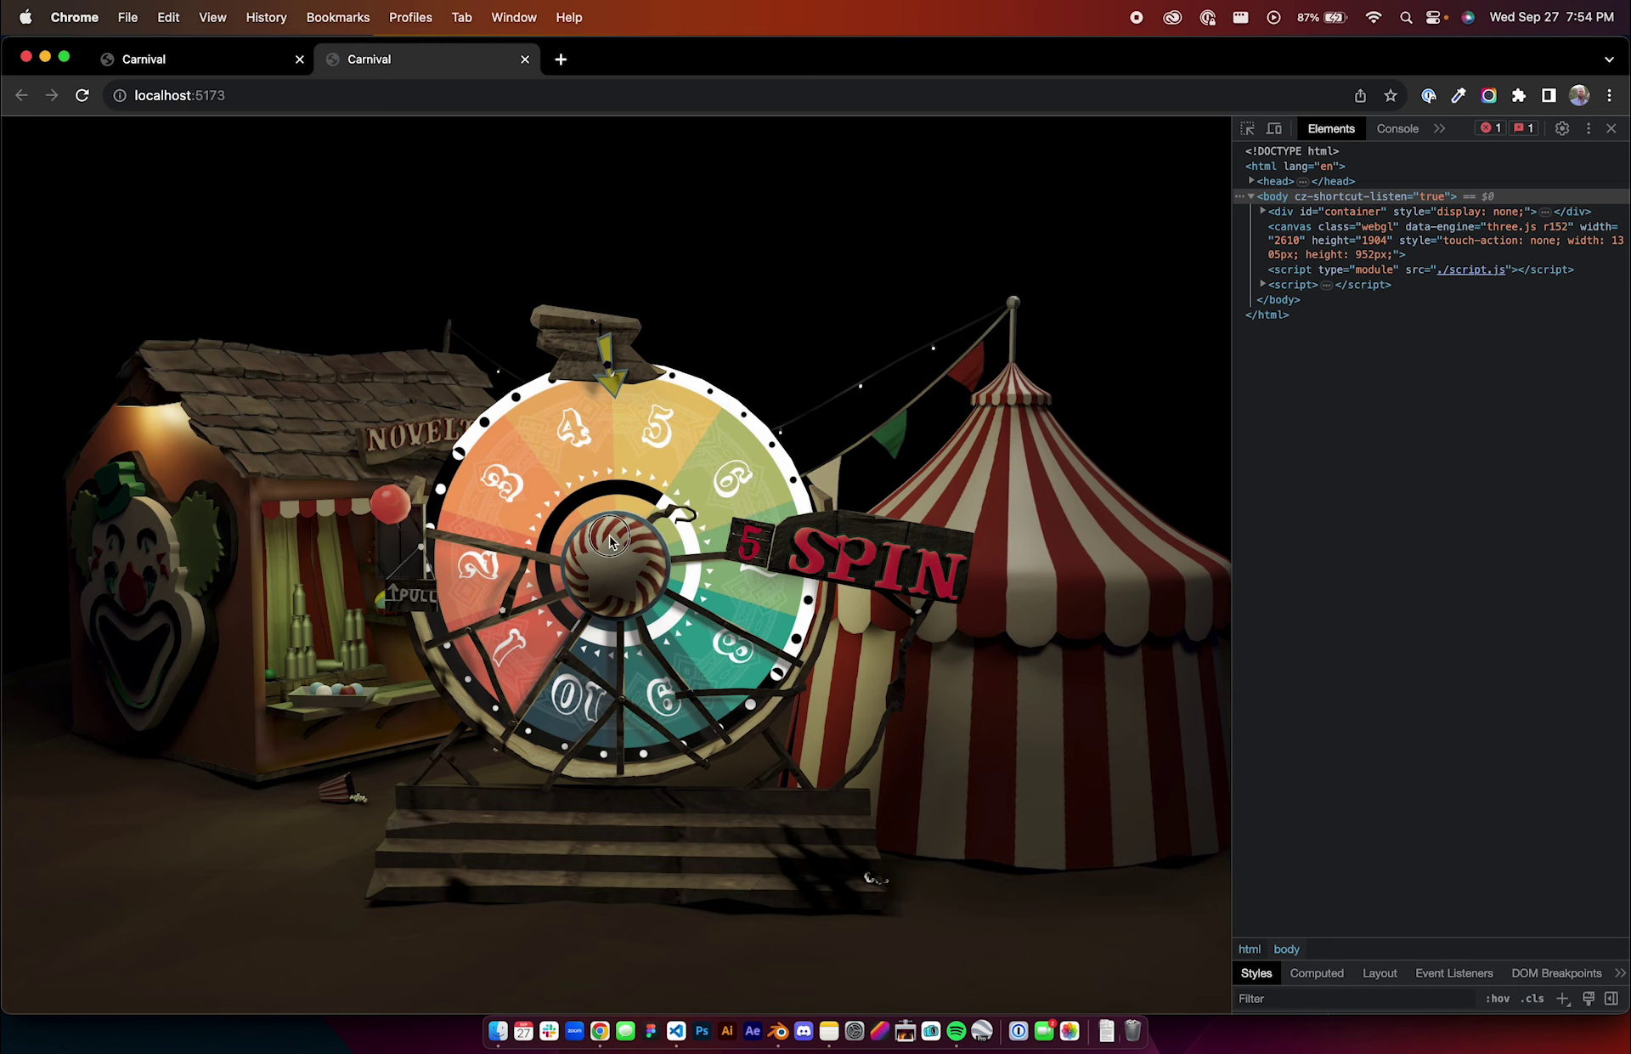
# - Orbit around the wheel and clown face, then pull the red lever twice to spin it
pyautogui.moveTo(639, 547)
pyautogui.mouseDown()
pyautogui.moveTo(791, 520)
pyautogui.moveTo(664, 535)
pyautogui.mouseUp()
pyautogui.moveTo(485, 571); pyautogui.dragTo(501, 478)
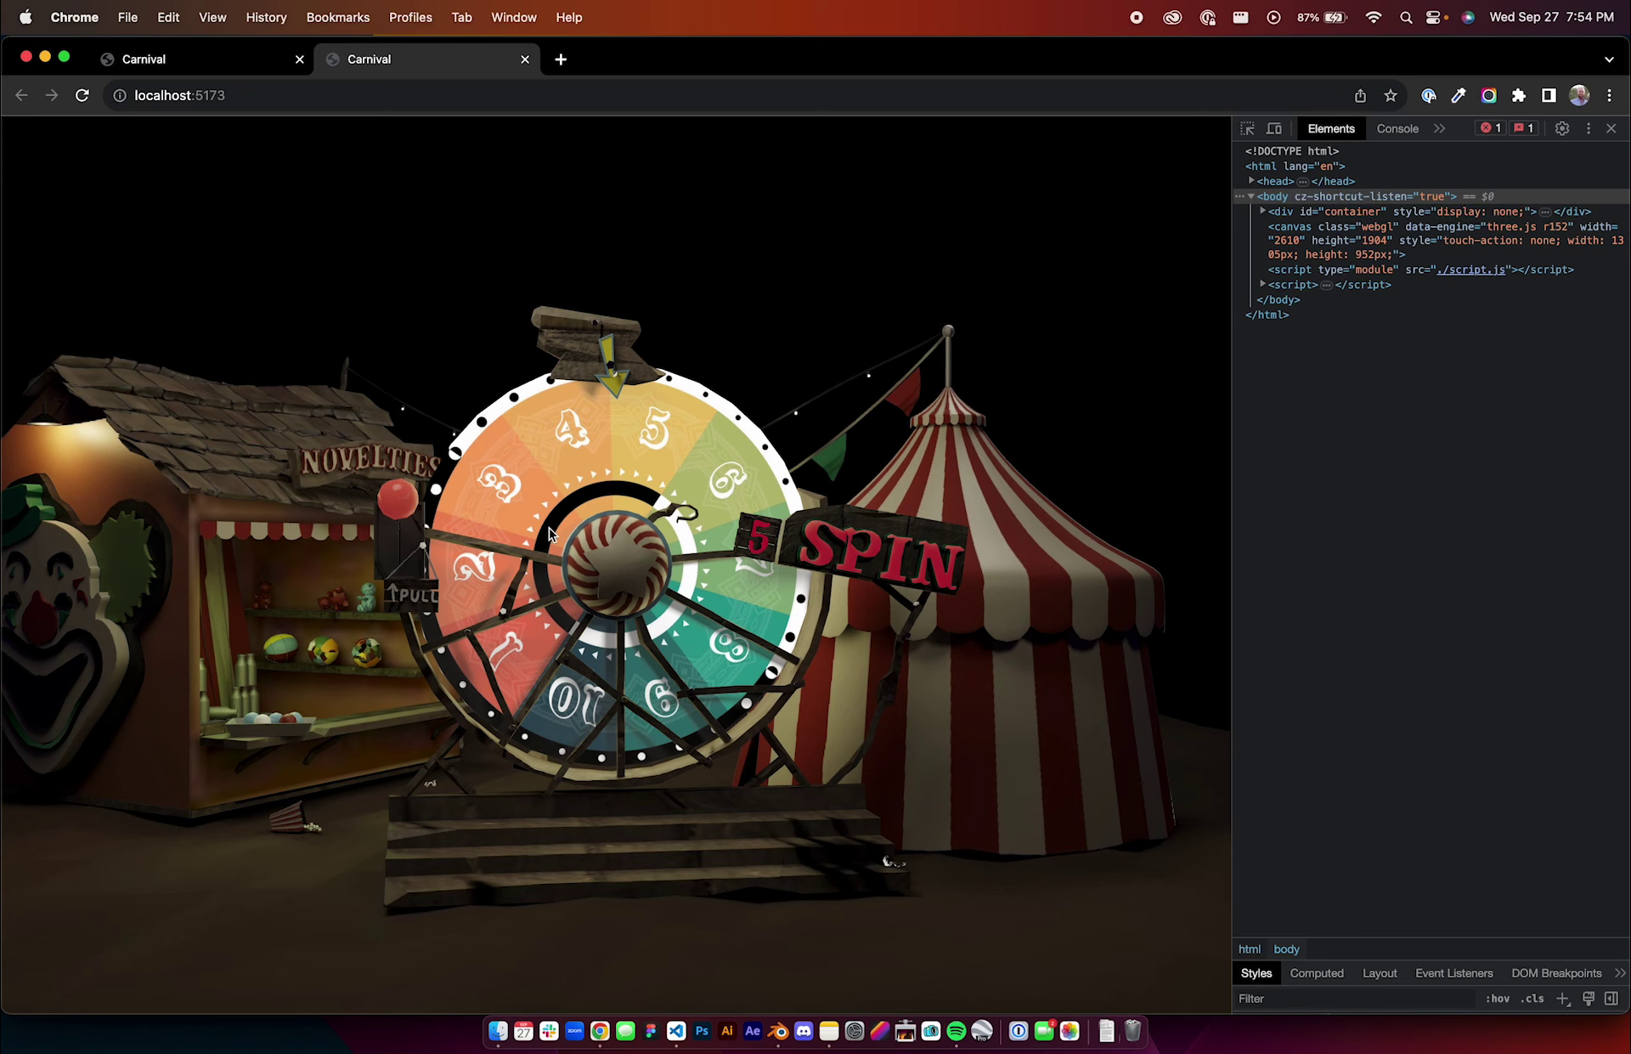
pyautogui.moveTo(548, 533)
pyautogui.mouseDown()
pyautogui.moveTo(594, 541)
pyautogui.moveTo(544, 541)
pyautogui.mouseUp()
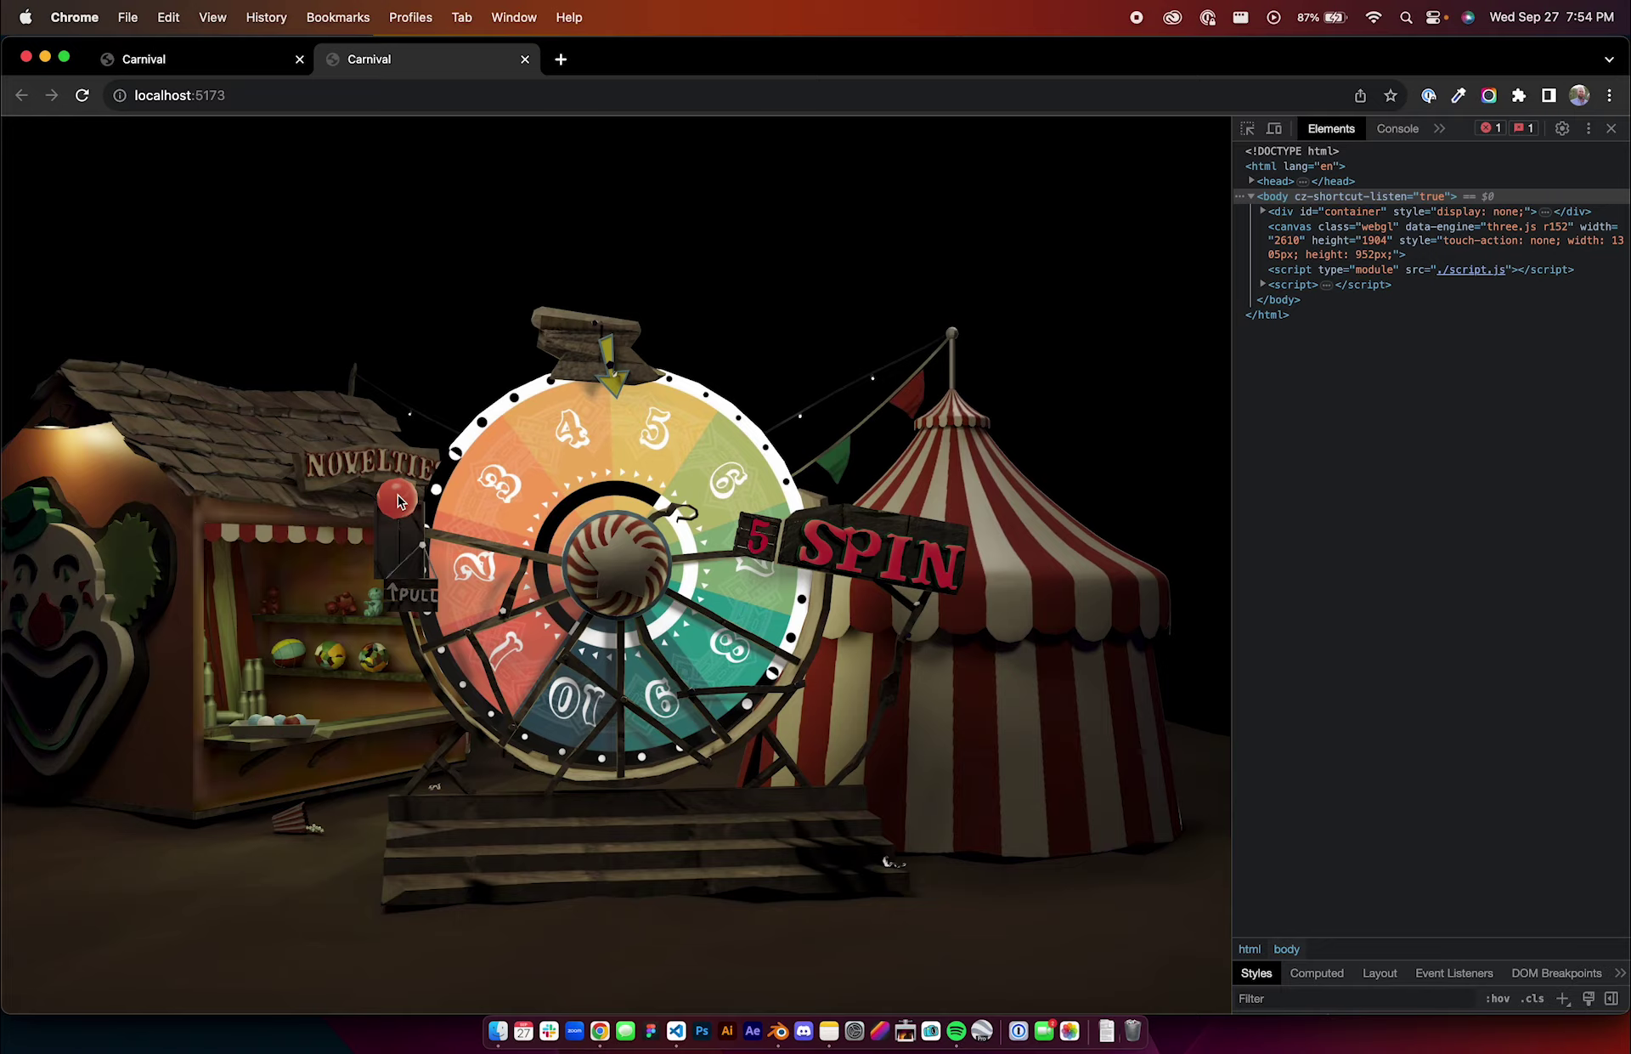
pyautogui.click(398, 497)
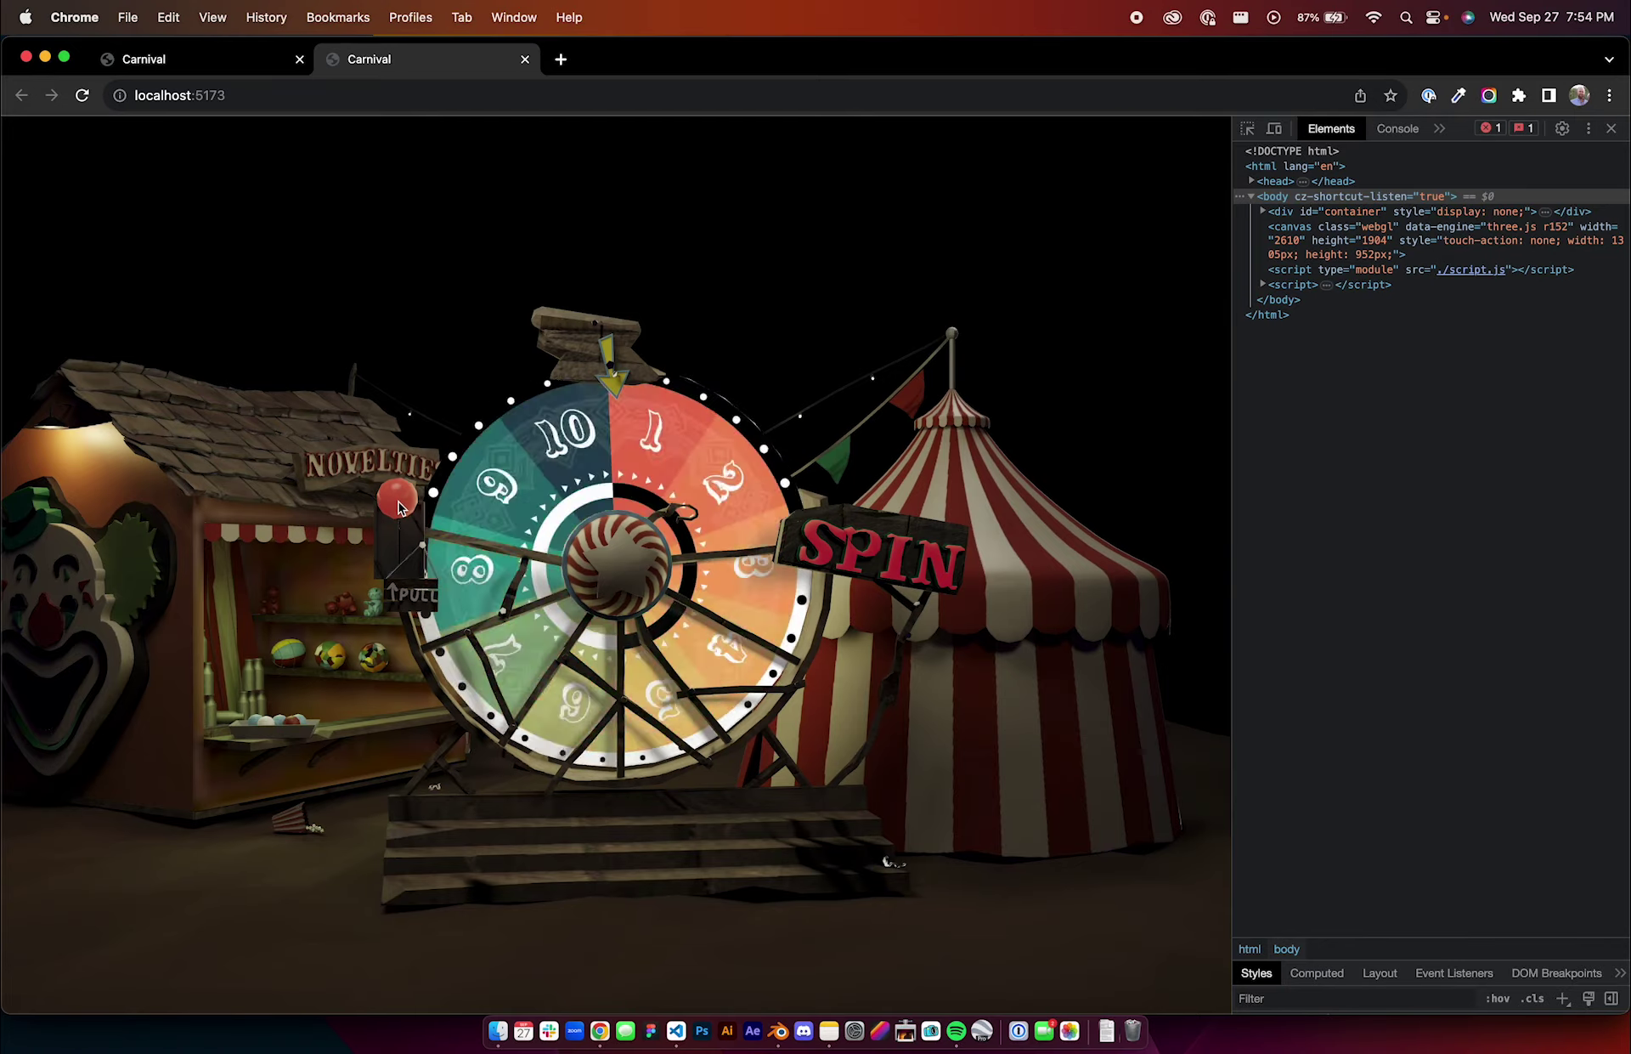
pyautogui.moveTo(397, 521); pyautogui.dragTo(403, 546)
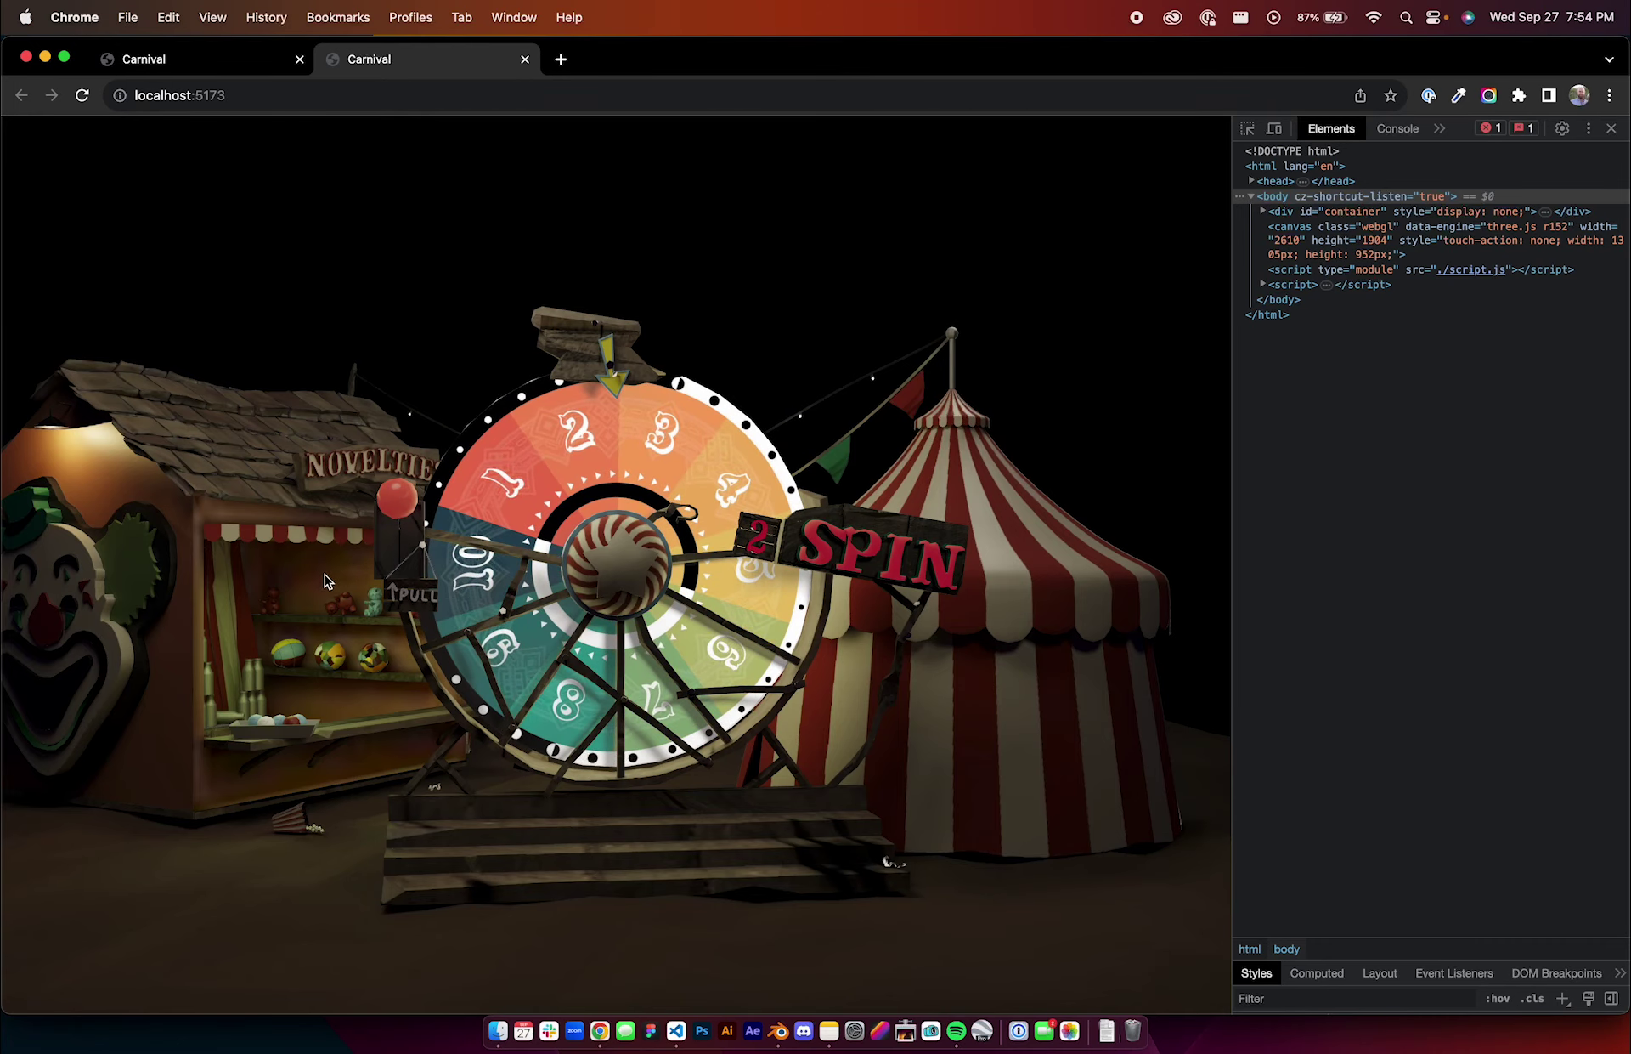
# - Turn toward the Novelties booth and pull the lever again; the wheel lands on 6
pyautogui.moveTo(303, 660)
pyautogui.mouseDown()
pyautogui.moveTo(330, 665)
pyautogui.moveTo(266, 659)
pyautogui.moveTo(263, 641)
pyautogui.moveTo(281, 651)
pyautogui.moveTo(262, 666)
pyautogui.moveTo(273, 623)
pyautogui.moveTo(339, 641)
pyautogui.moveTo(299, 634)
pyautogui.mouseUp()
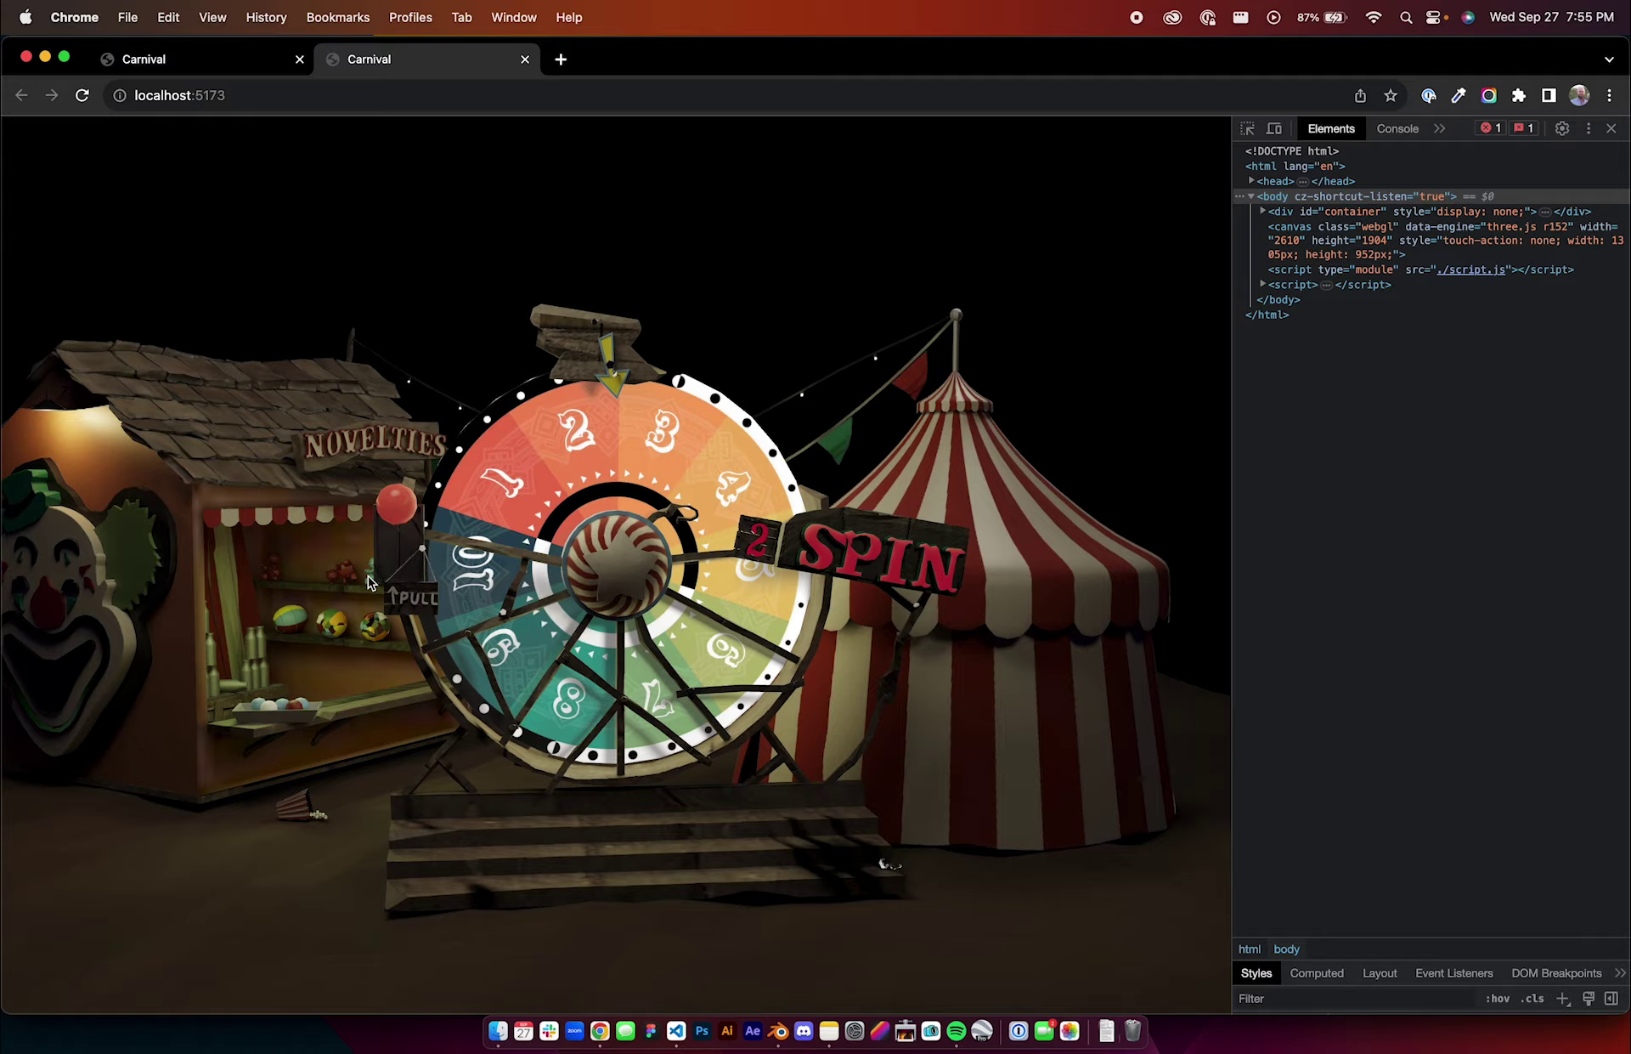
pyautogui.click(398, 508)
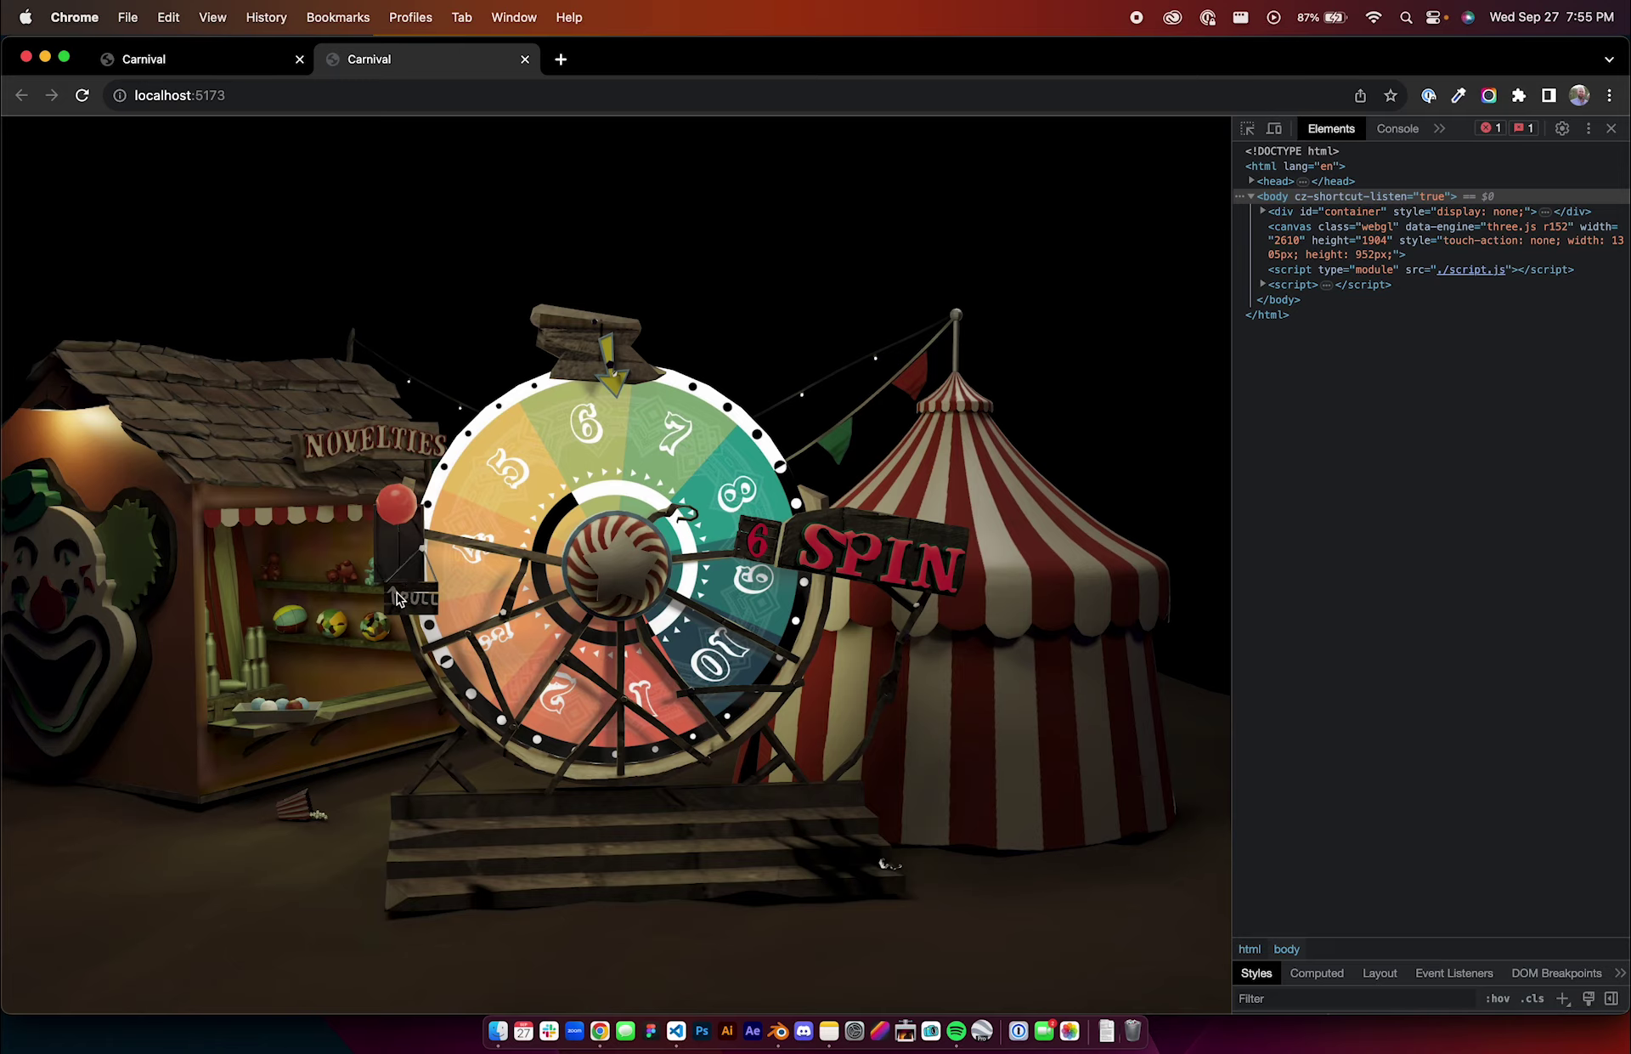
pyautogui.moveTo(394, 600); pyautogui.dragTo(384, 389)
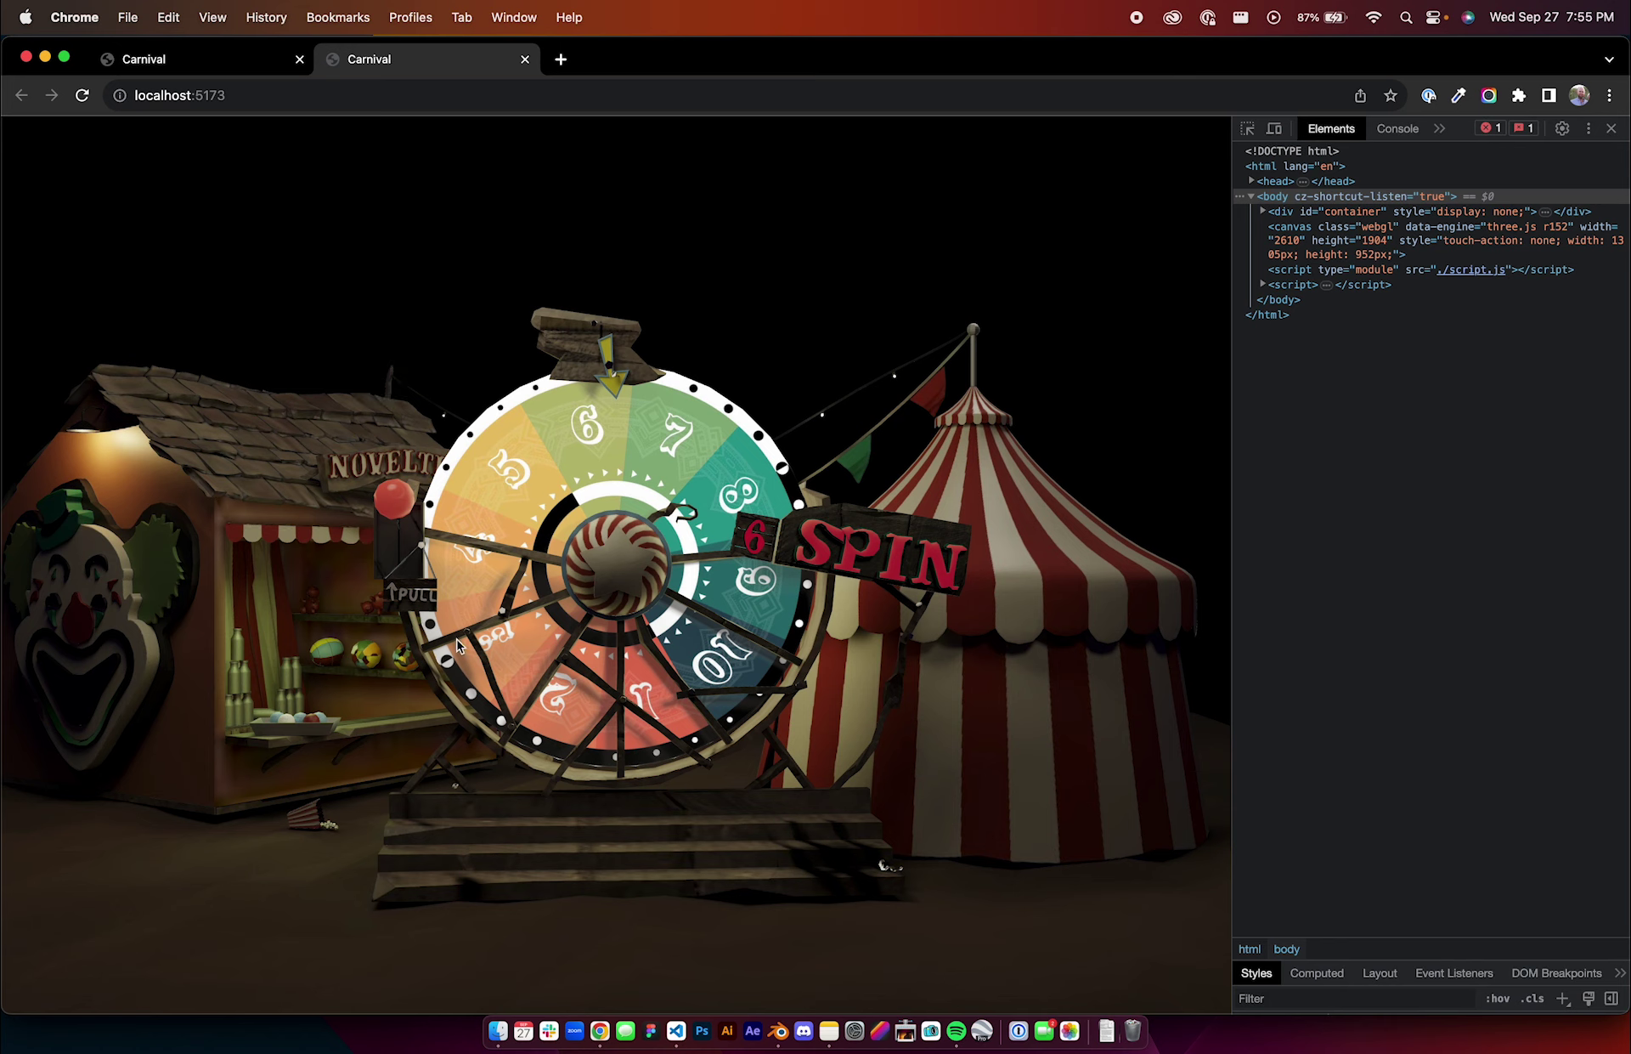
# - In Blender's carnival.blend, scale the lever up to 3.173
pyautogui.click(778, 1032)
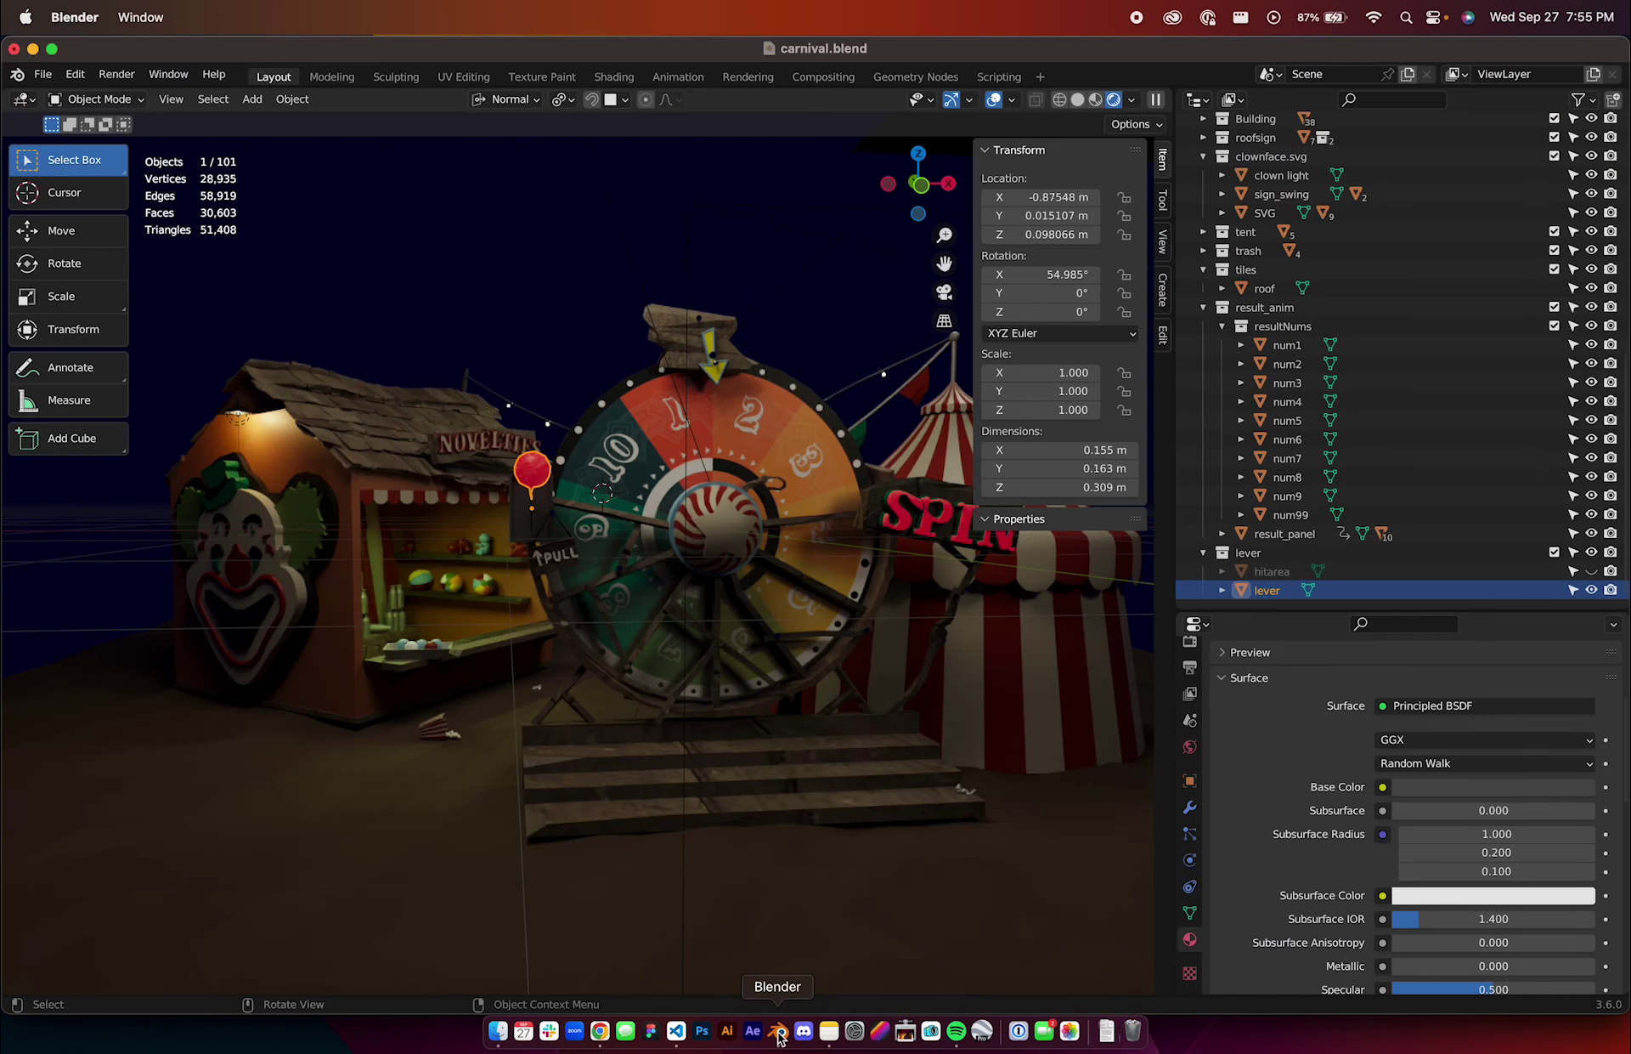
pyautogui.hscroll(5, 818, 724)
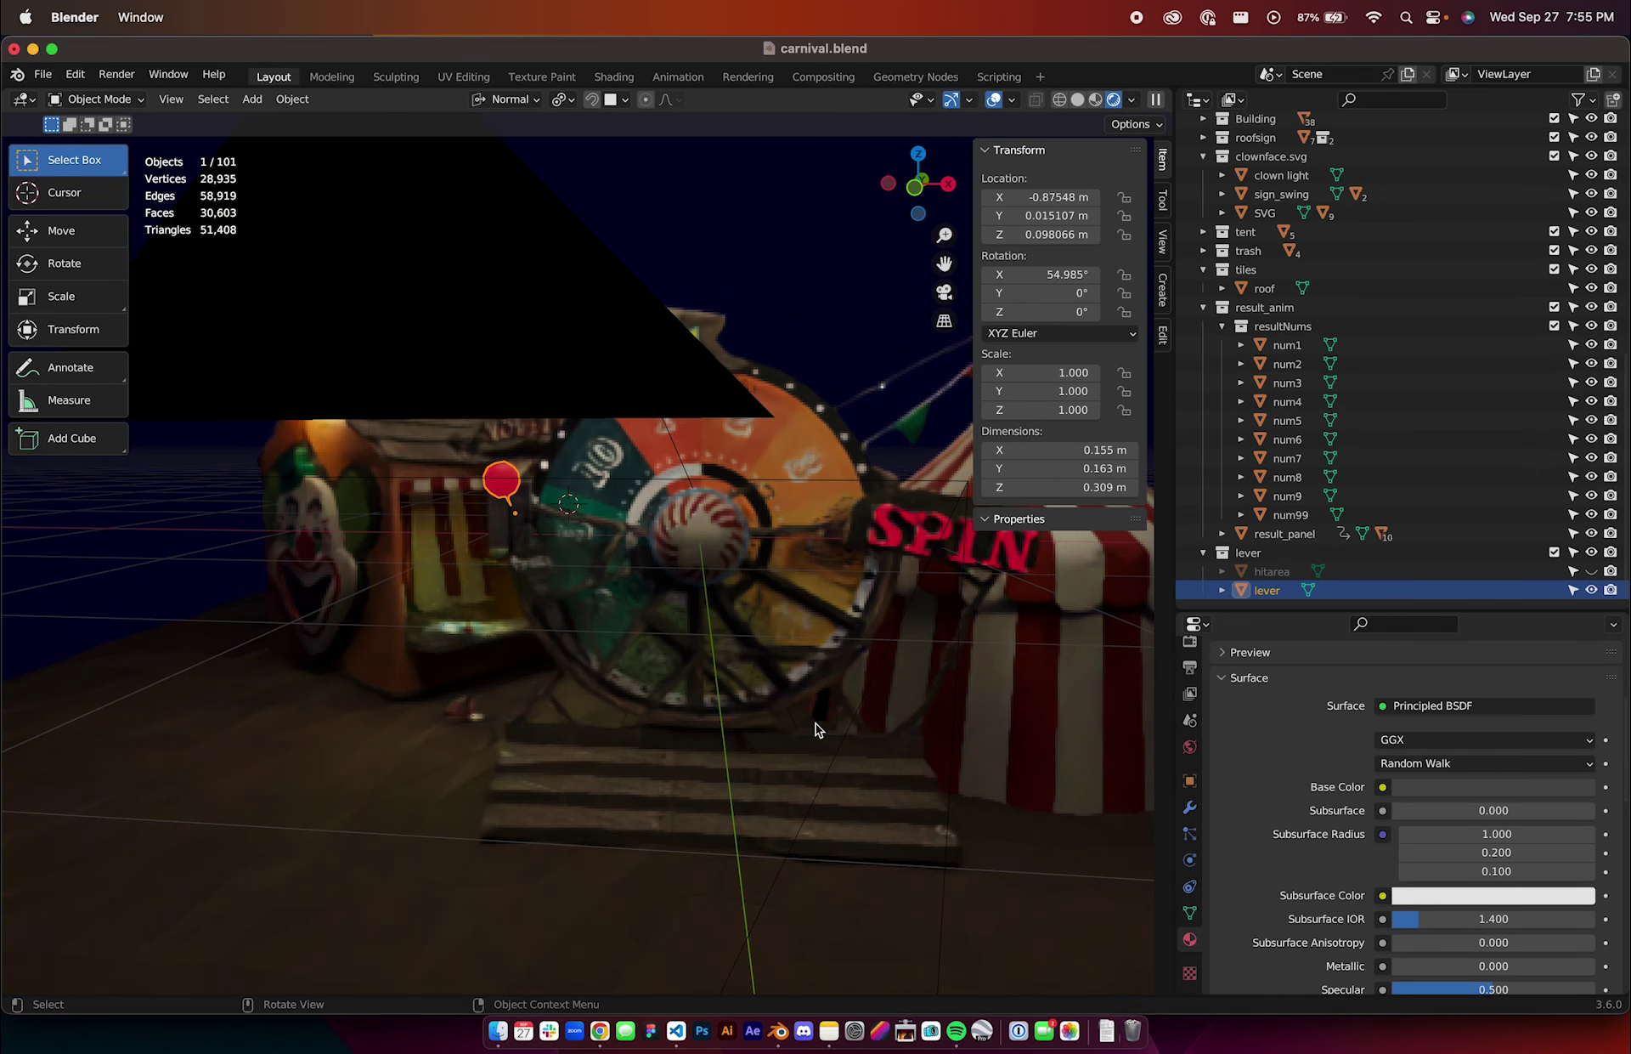
pyautogui.hscroll(10, 816, 722)
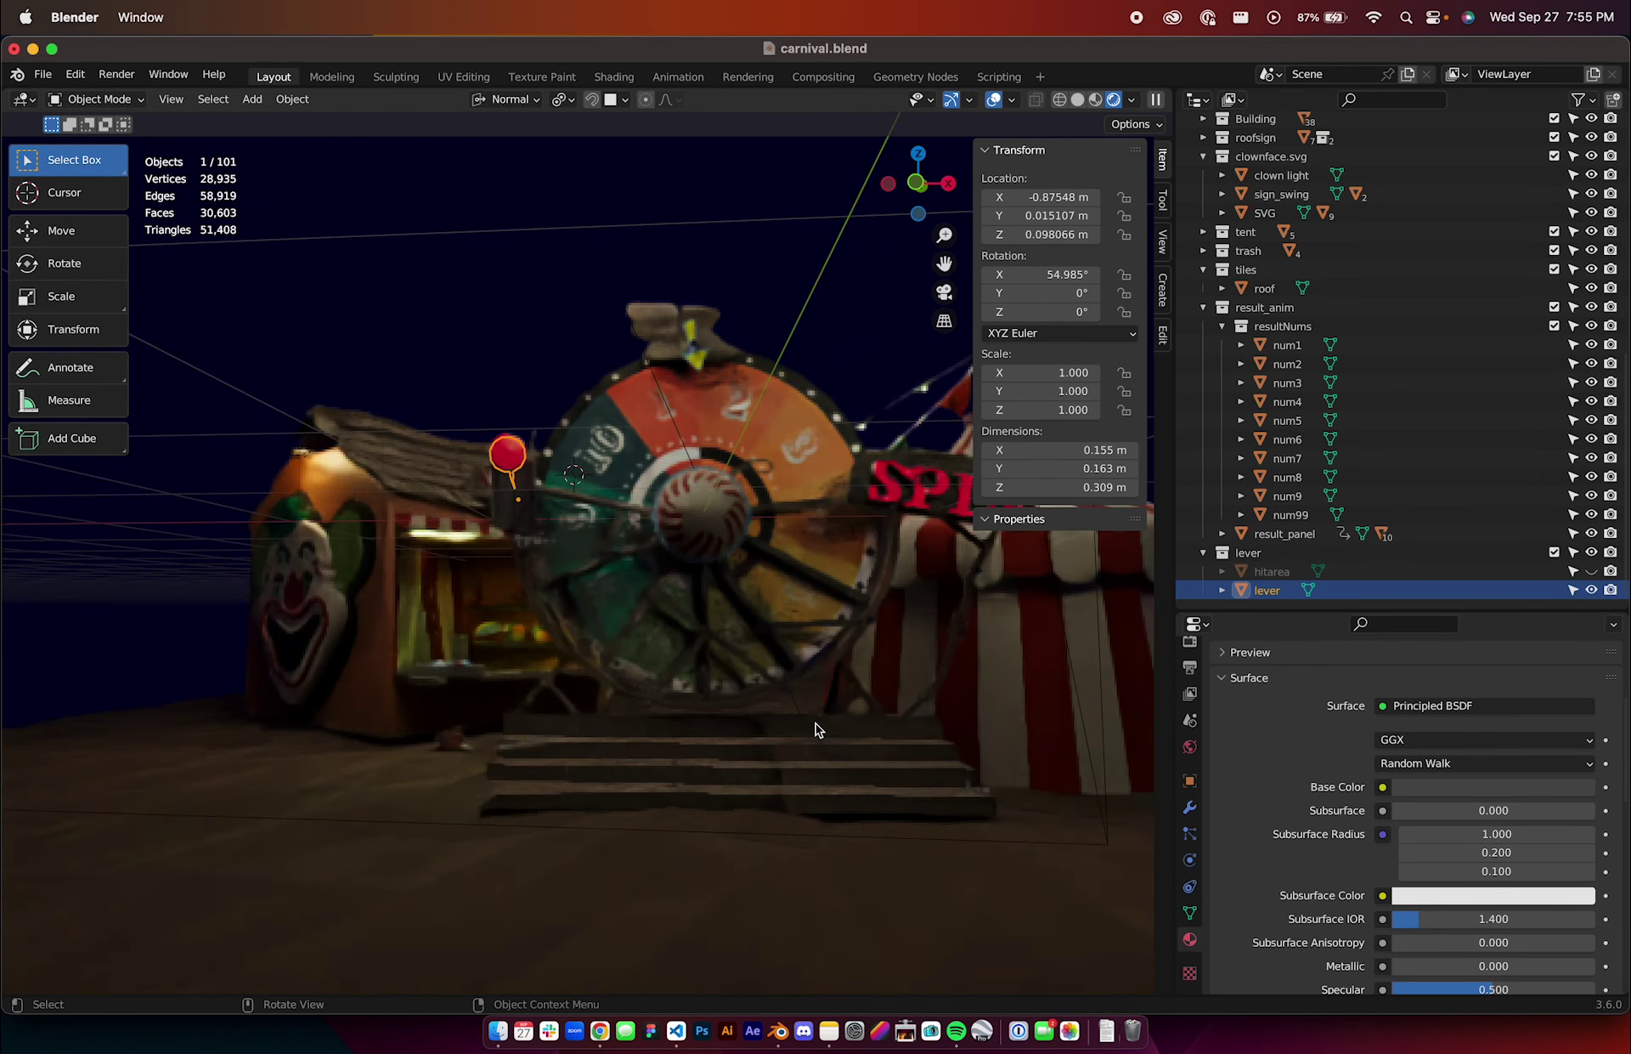
pyautogui.hscroll(3, 819, 720)
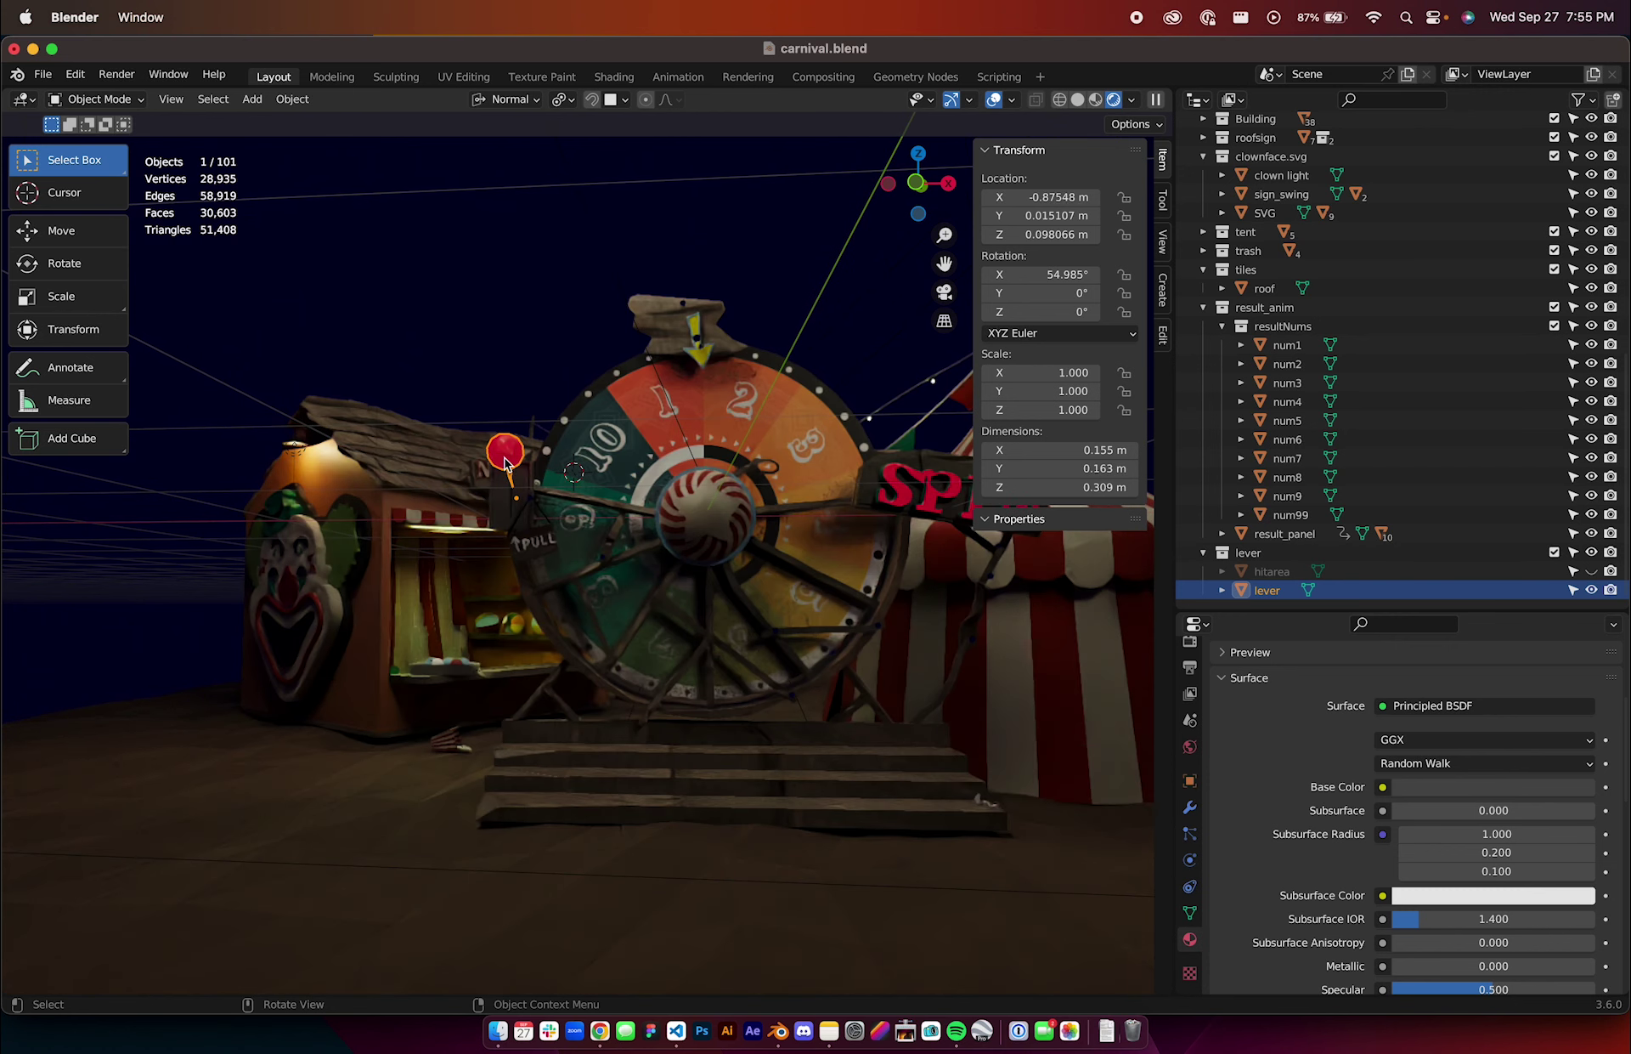
pyautogui.press('s')
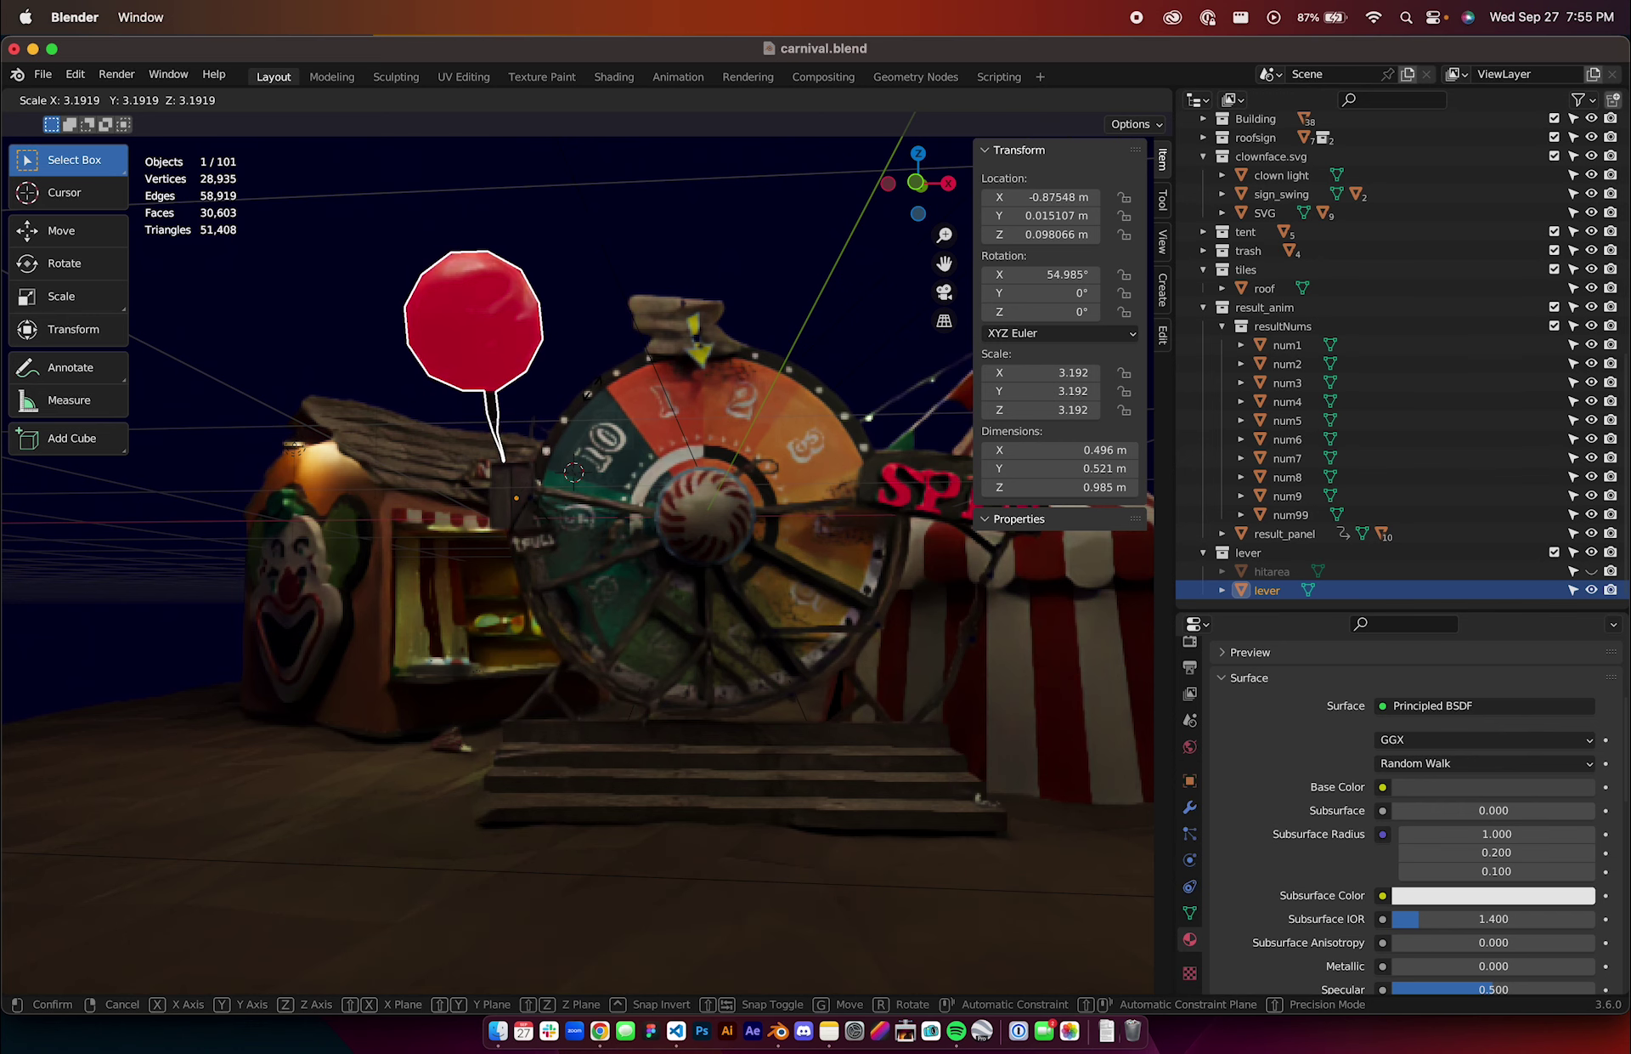
pyautogui.click(593, 393)
# - Undo the scaling so the lever returns to scale 1.000
pyautogui.scroll(-5, 544, 486)
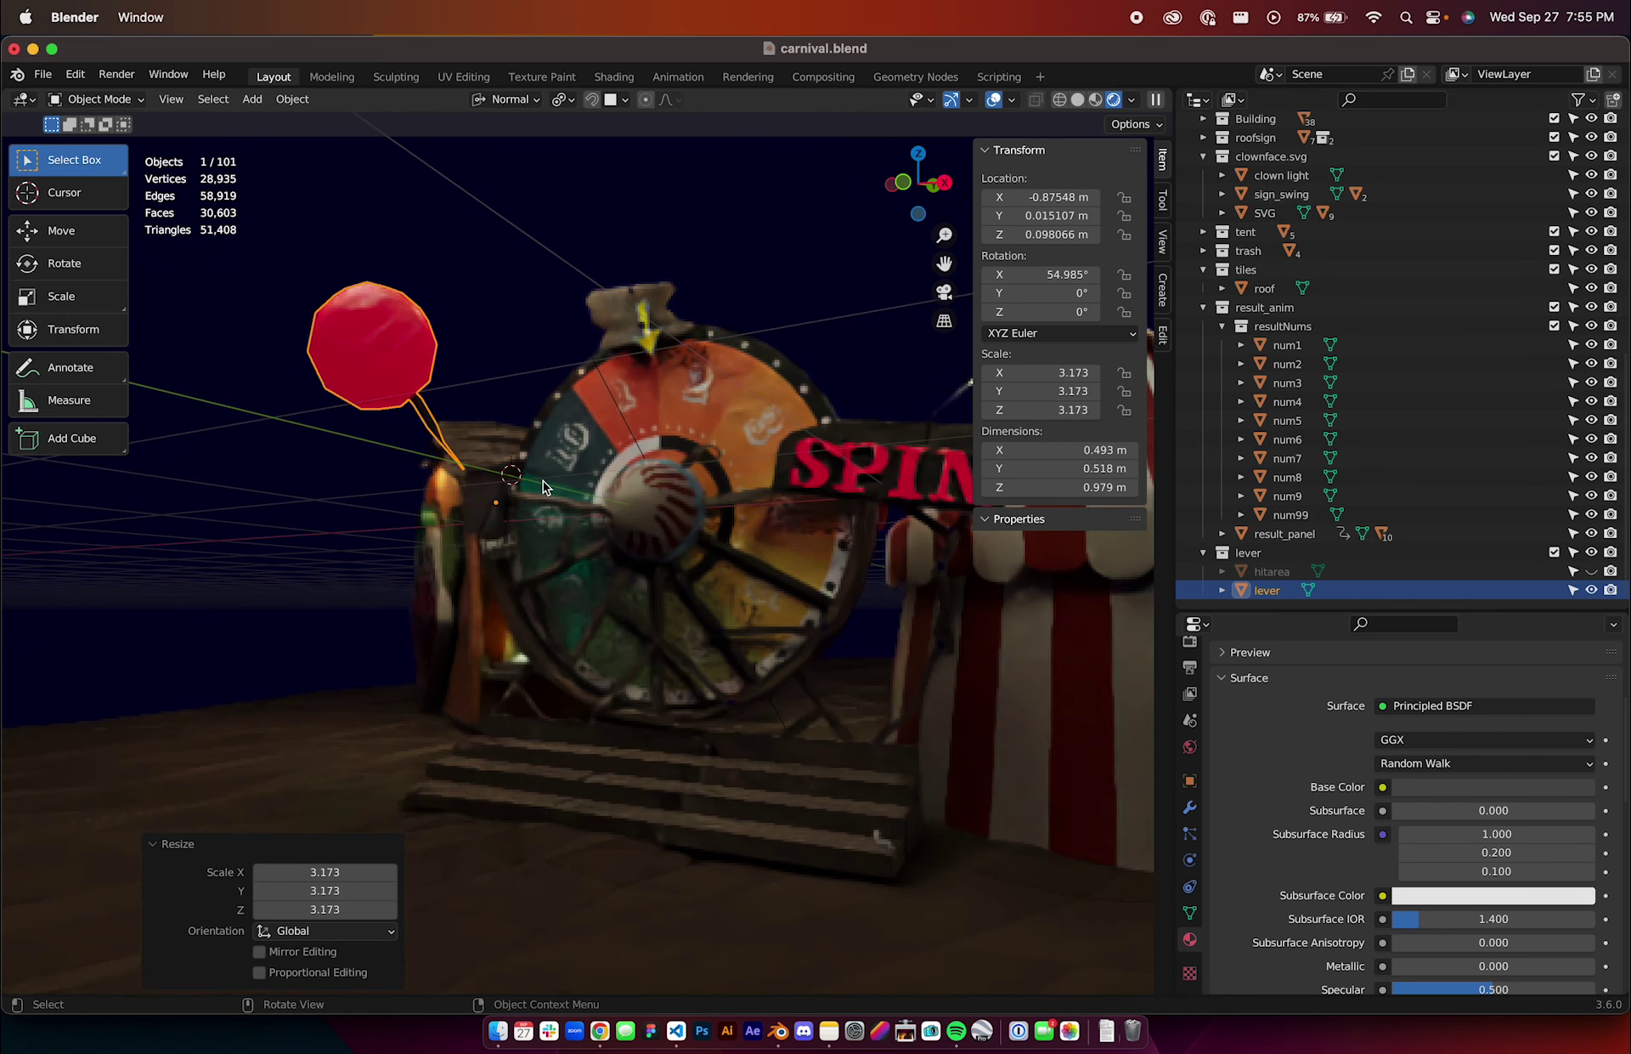
pyautogui.scroll(-4, 544, 486)
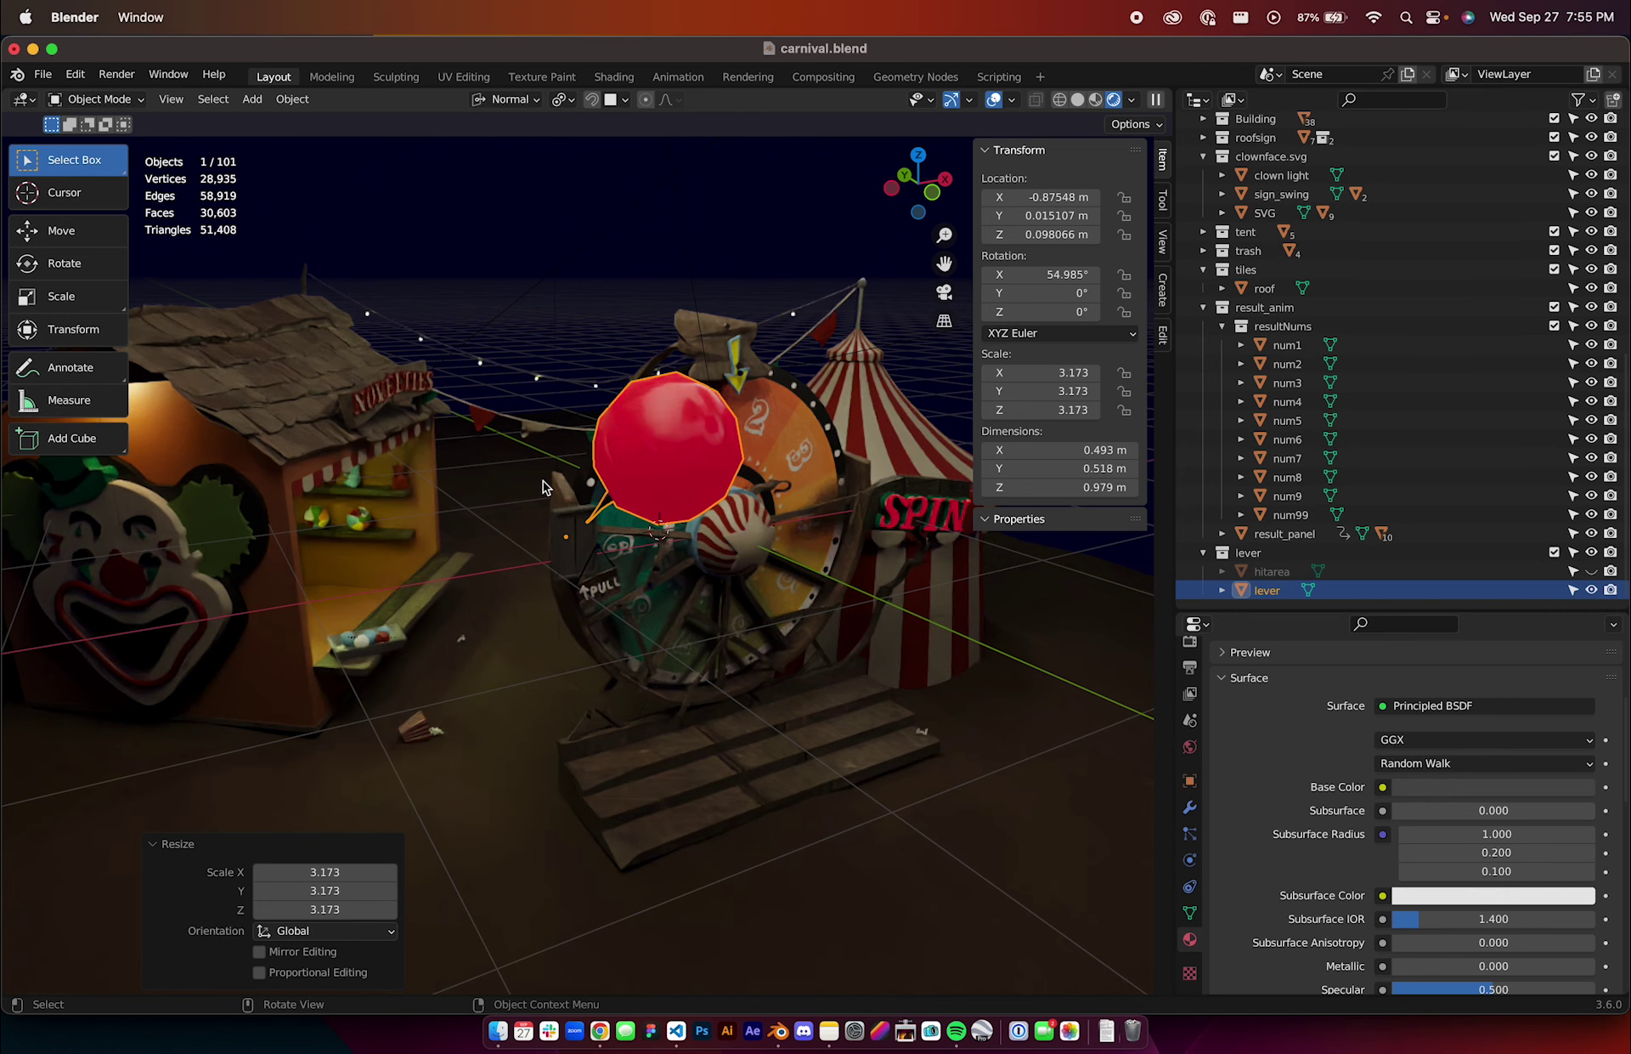
pyautogui.press('super+z')
pyautogui.hscroll(-10, 697, 504)
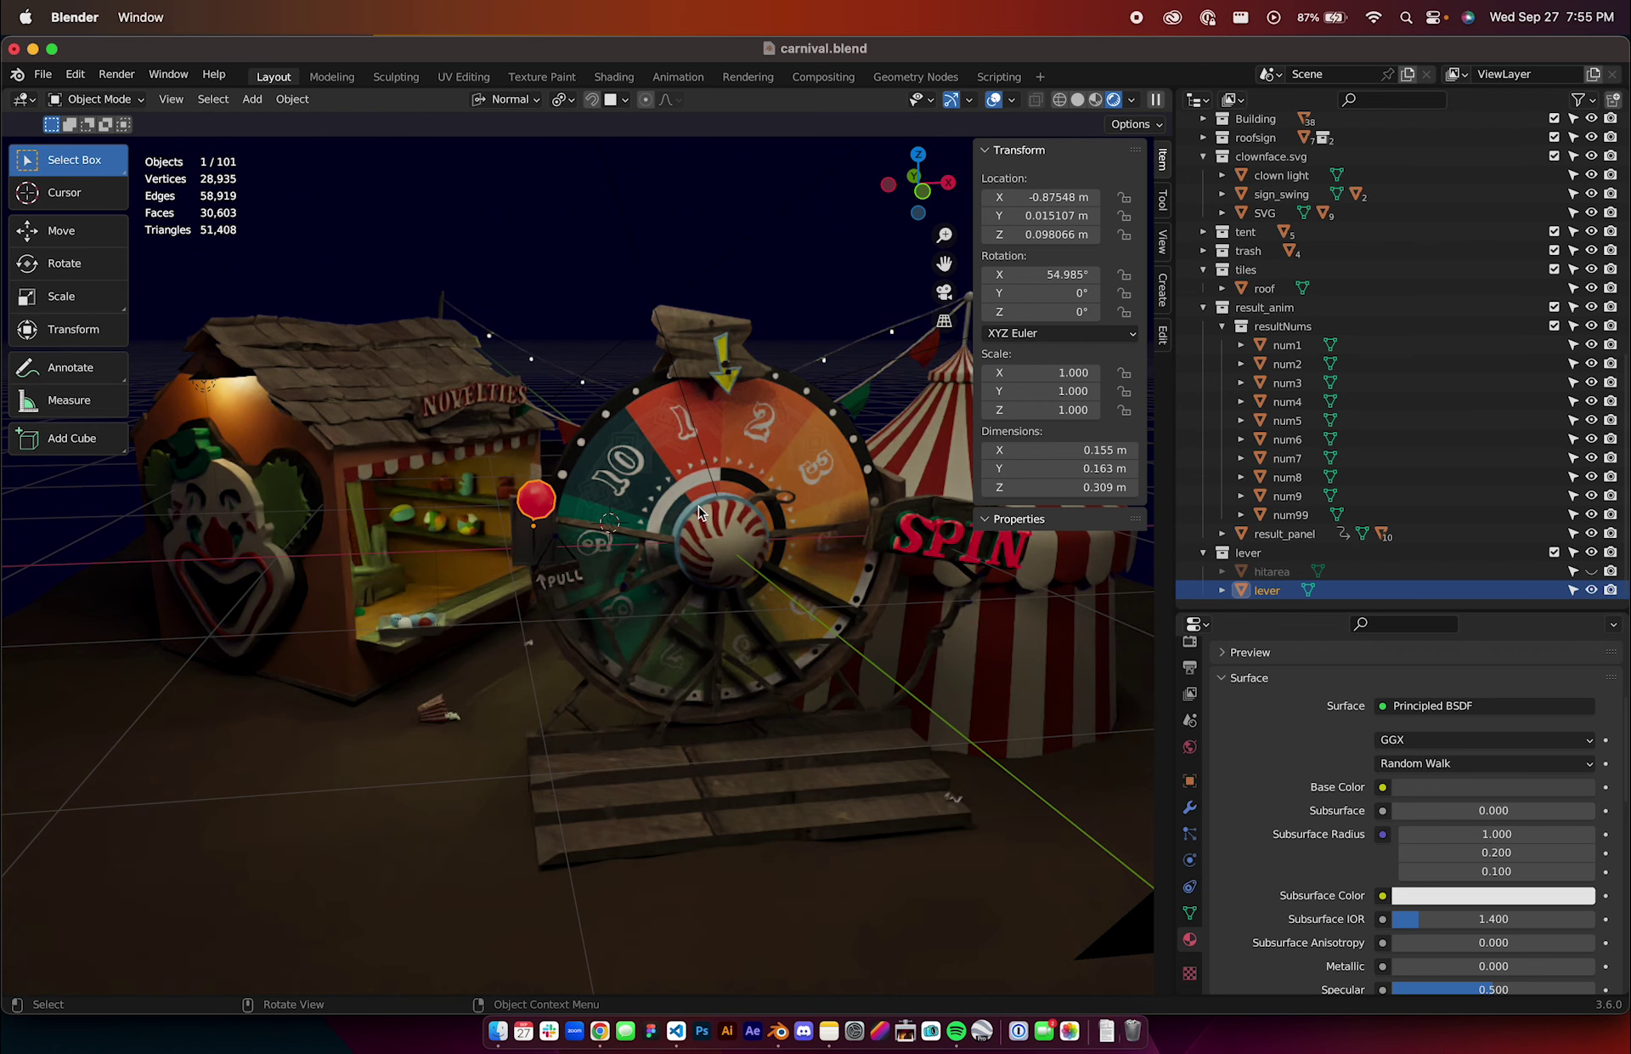
pyautogui.scroll(-10, 667, 552)
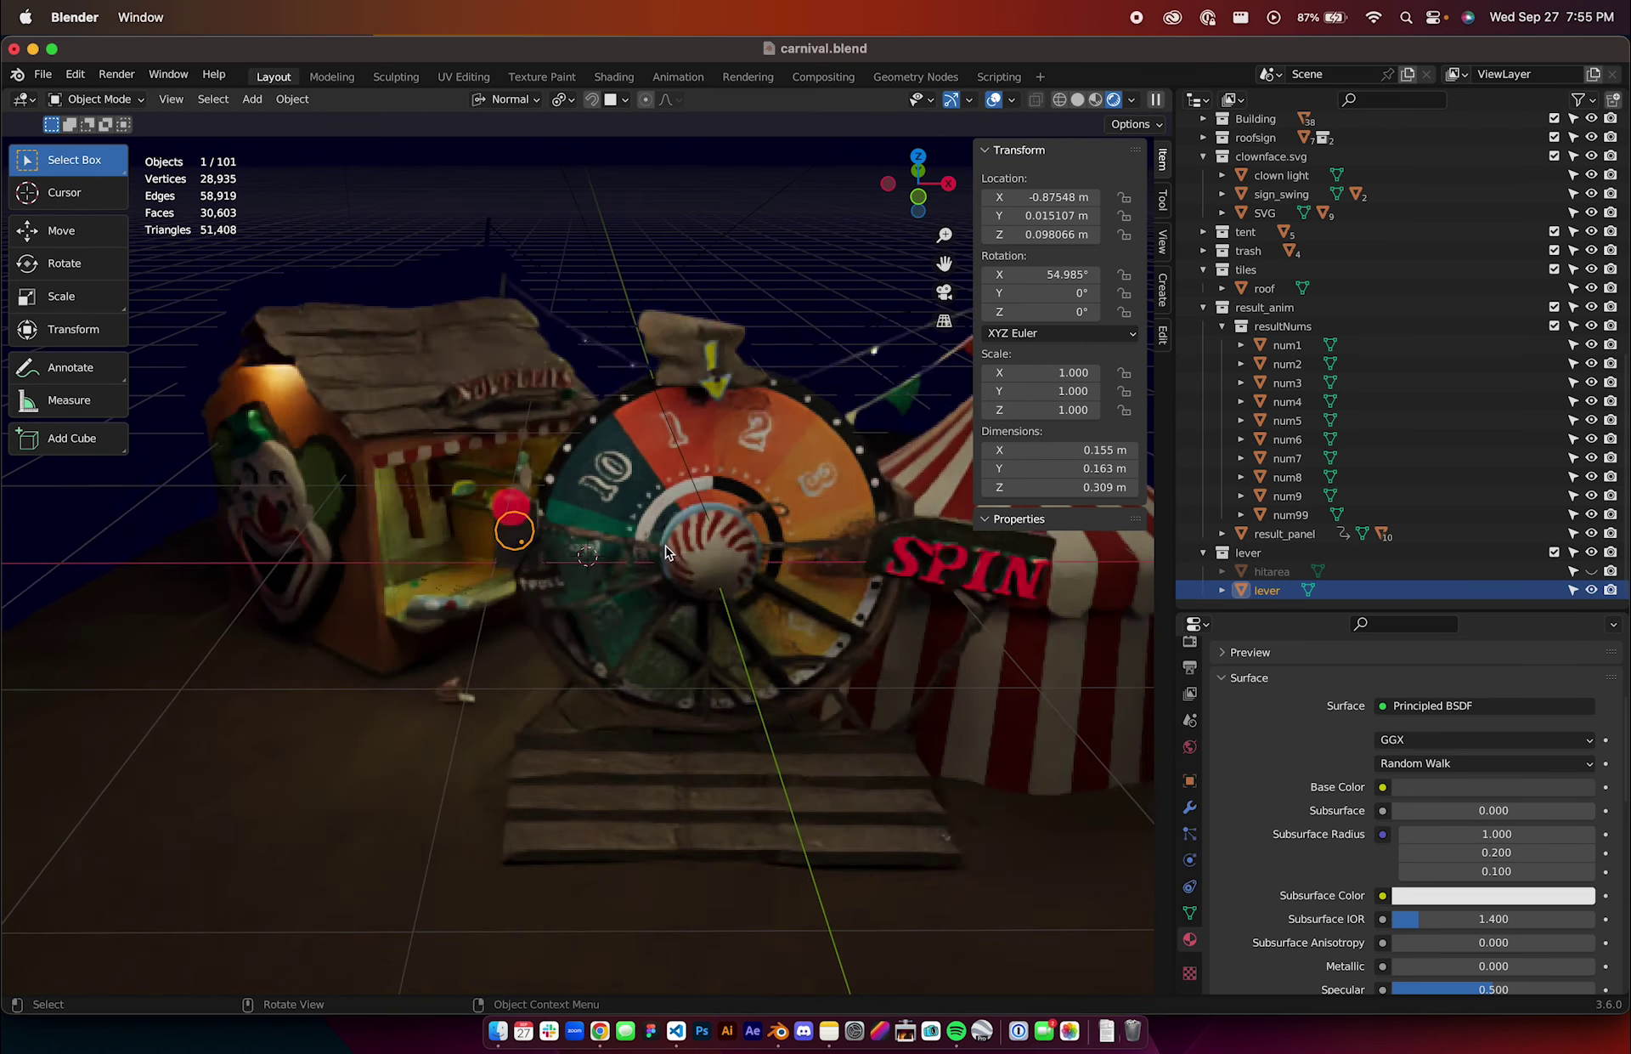
# - Unhide the hitarea shape over the lever in Material Preview, then return to Solid shading
pyautogui.click(1095, 100)
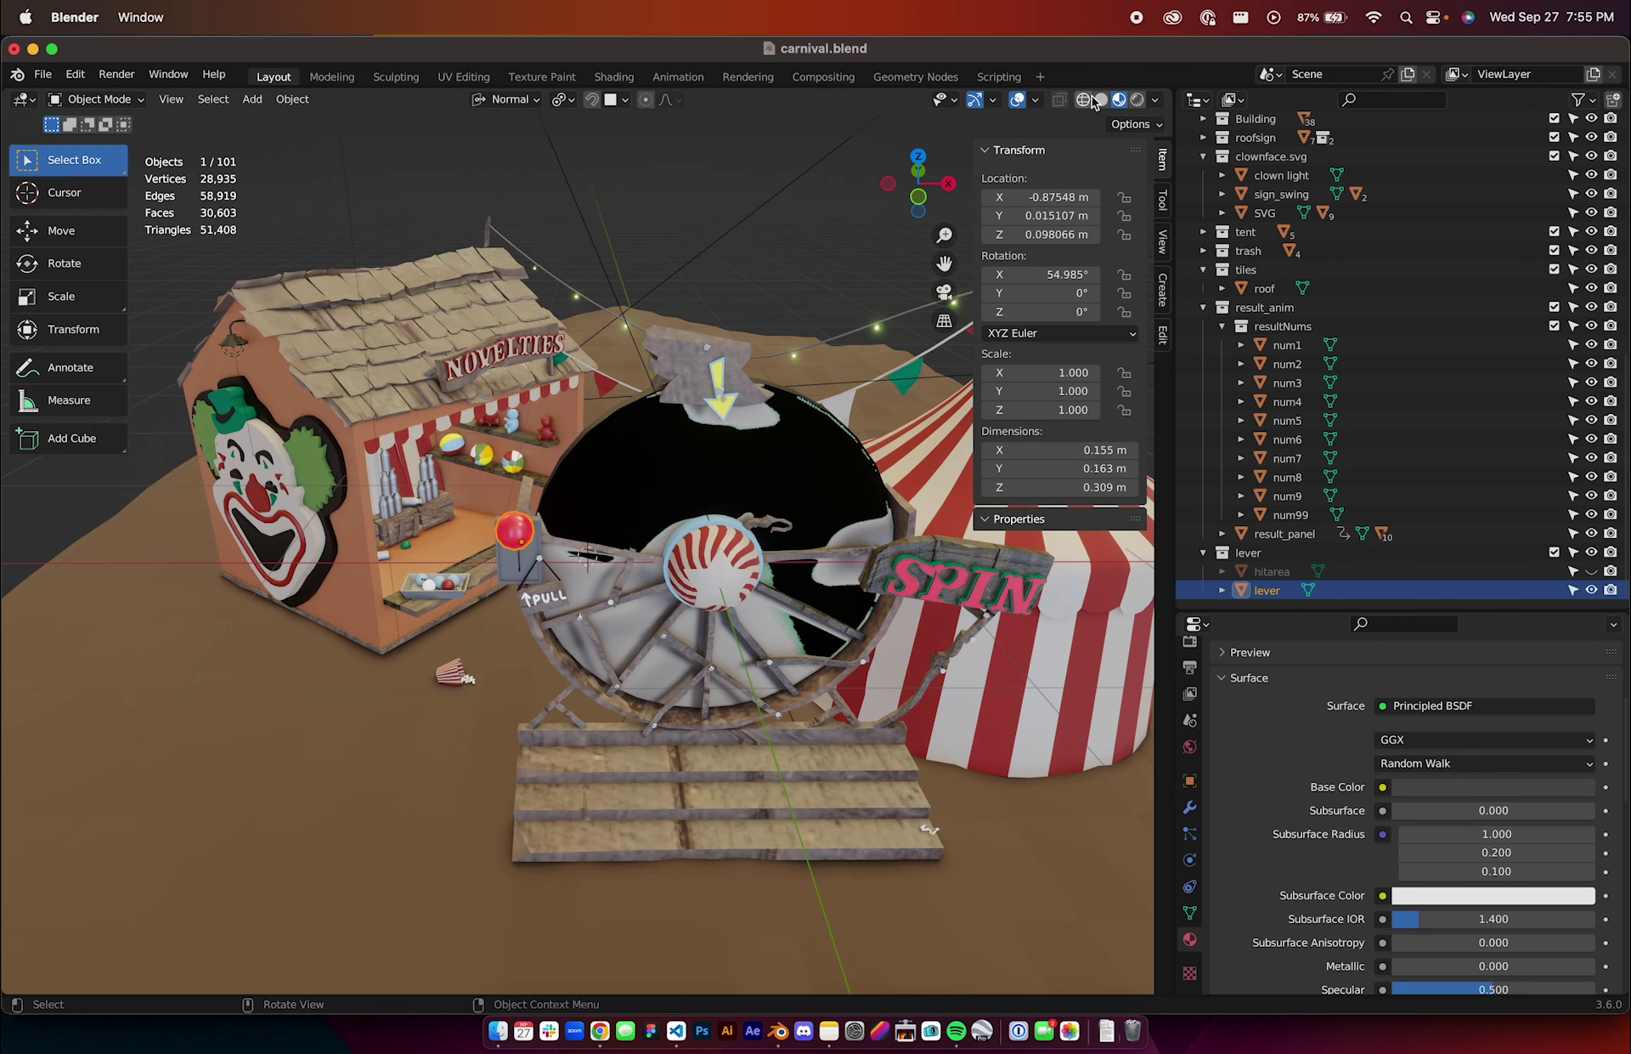
pyautogui.moveTo(952, 510)
pyautogui.mouseDown(button='middle')
pyautogui.moveTo(901, 533)
pyautogui.moveTo(943, 540)
pyautogui.mouseUp(button='middle')
pyautogui.click(1591, 571)
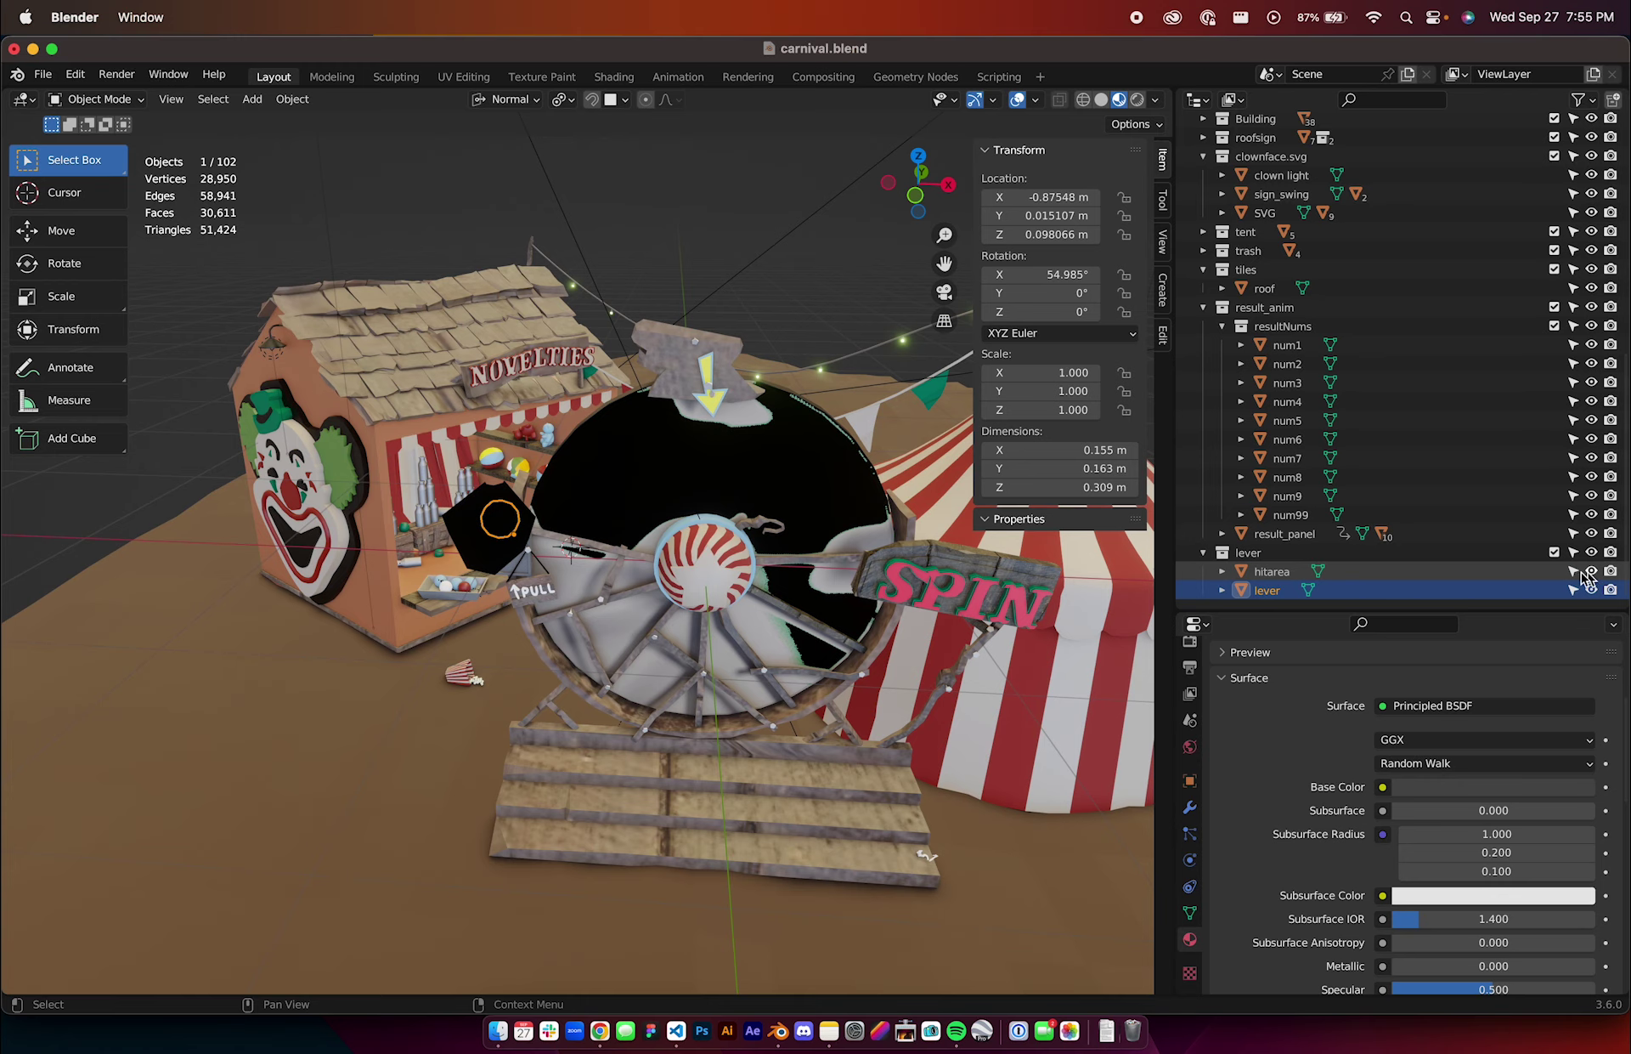
pyautogui.moveTo(646, 671); pyautogui.dragTo(1003, 261, button='middle')
pyautogui.click(1100, 99)
pyautogui.moveTo(474, 522); pyautogui.dragTo(473, 521, button='middle')
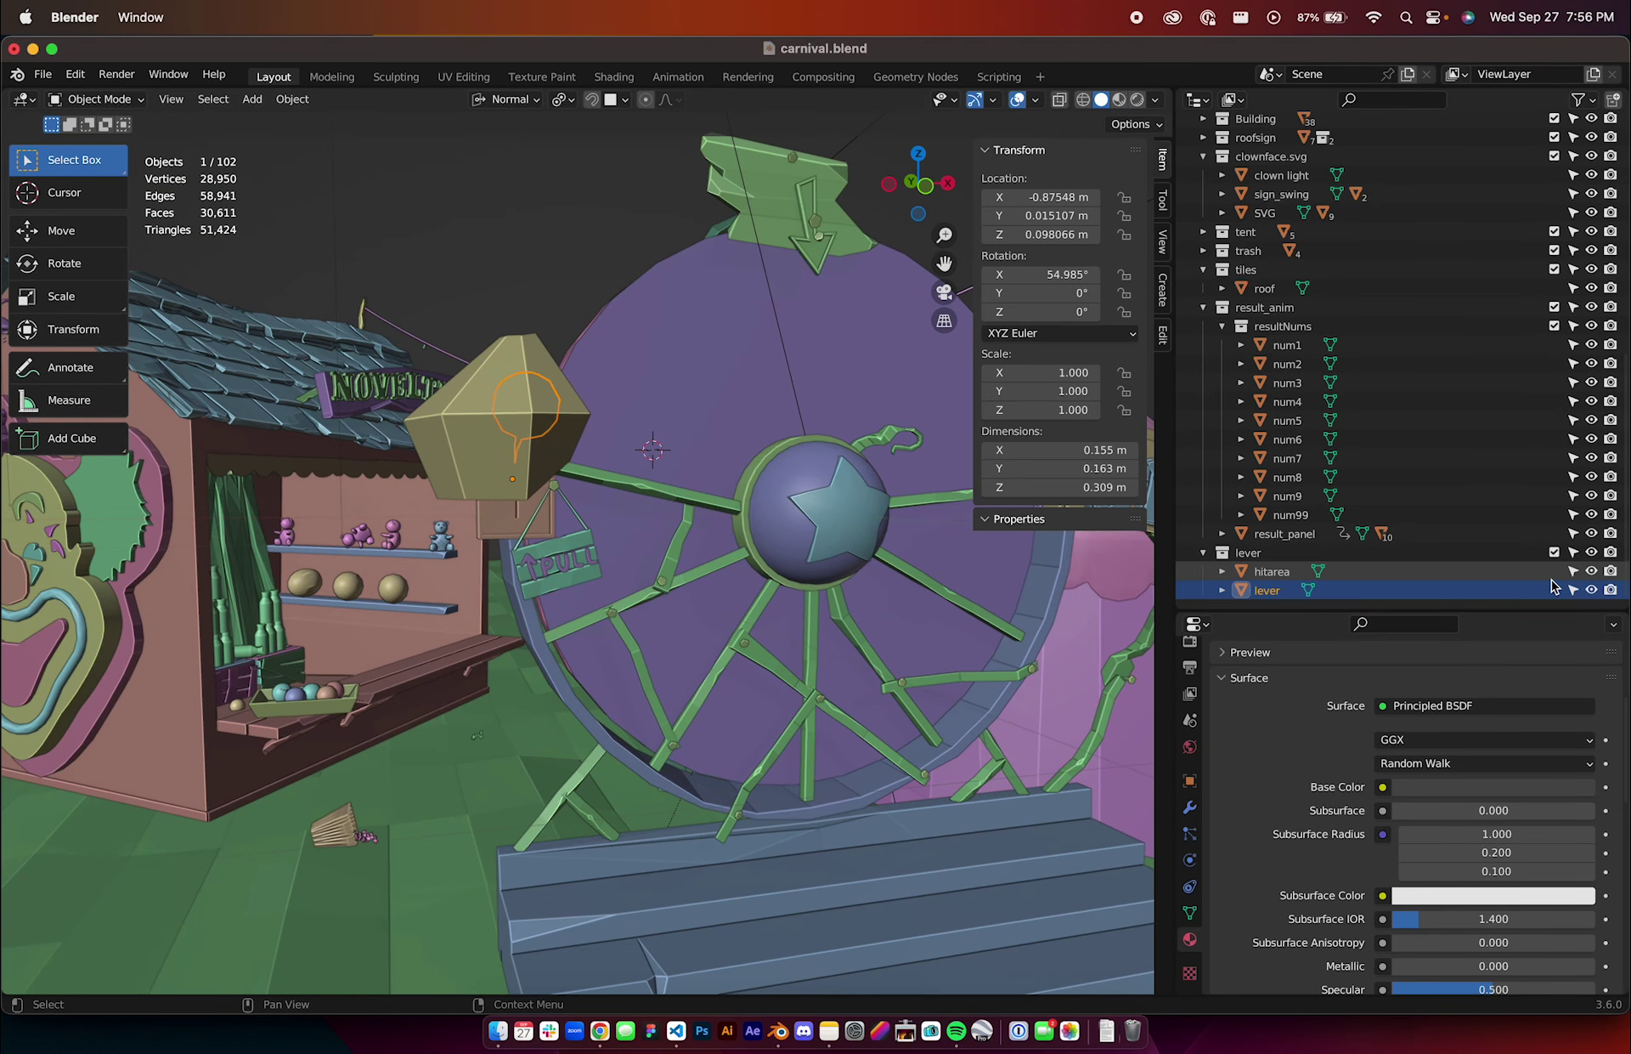
# - Select the hitarea object and check that its material Alpha is 0.000 with Emission Strength 1.000
pyautogui.click(1592, 571)
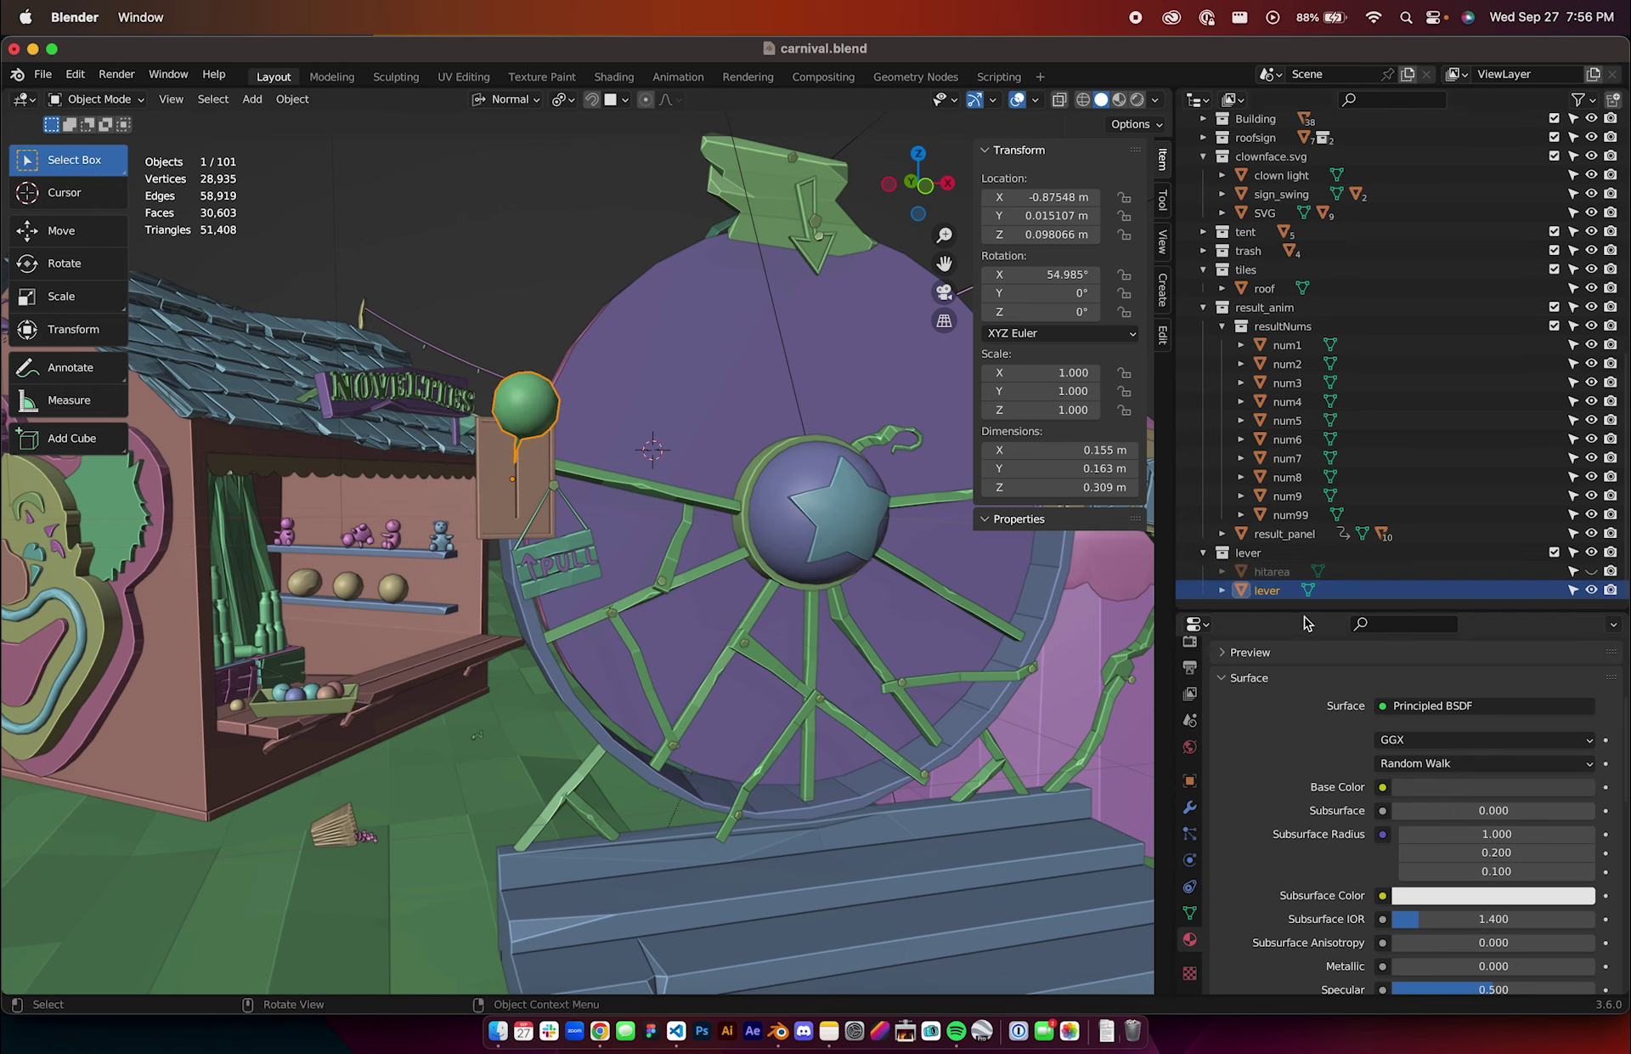
pyautogui.click(1594, 571)
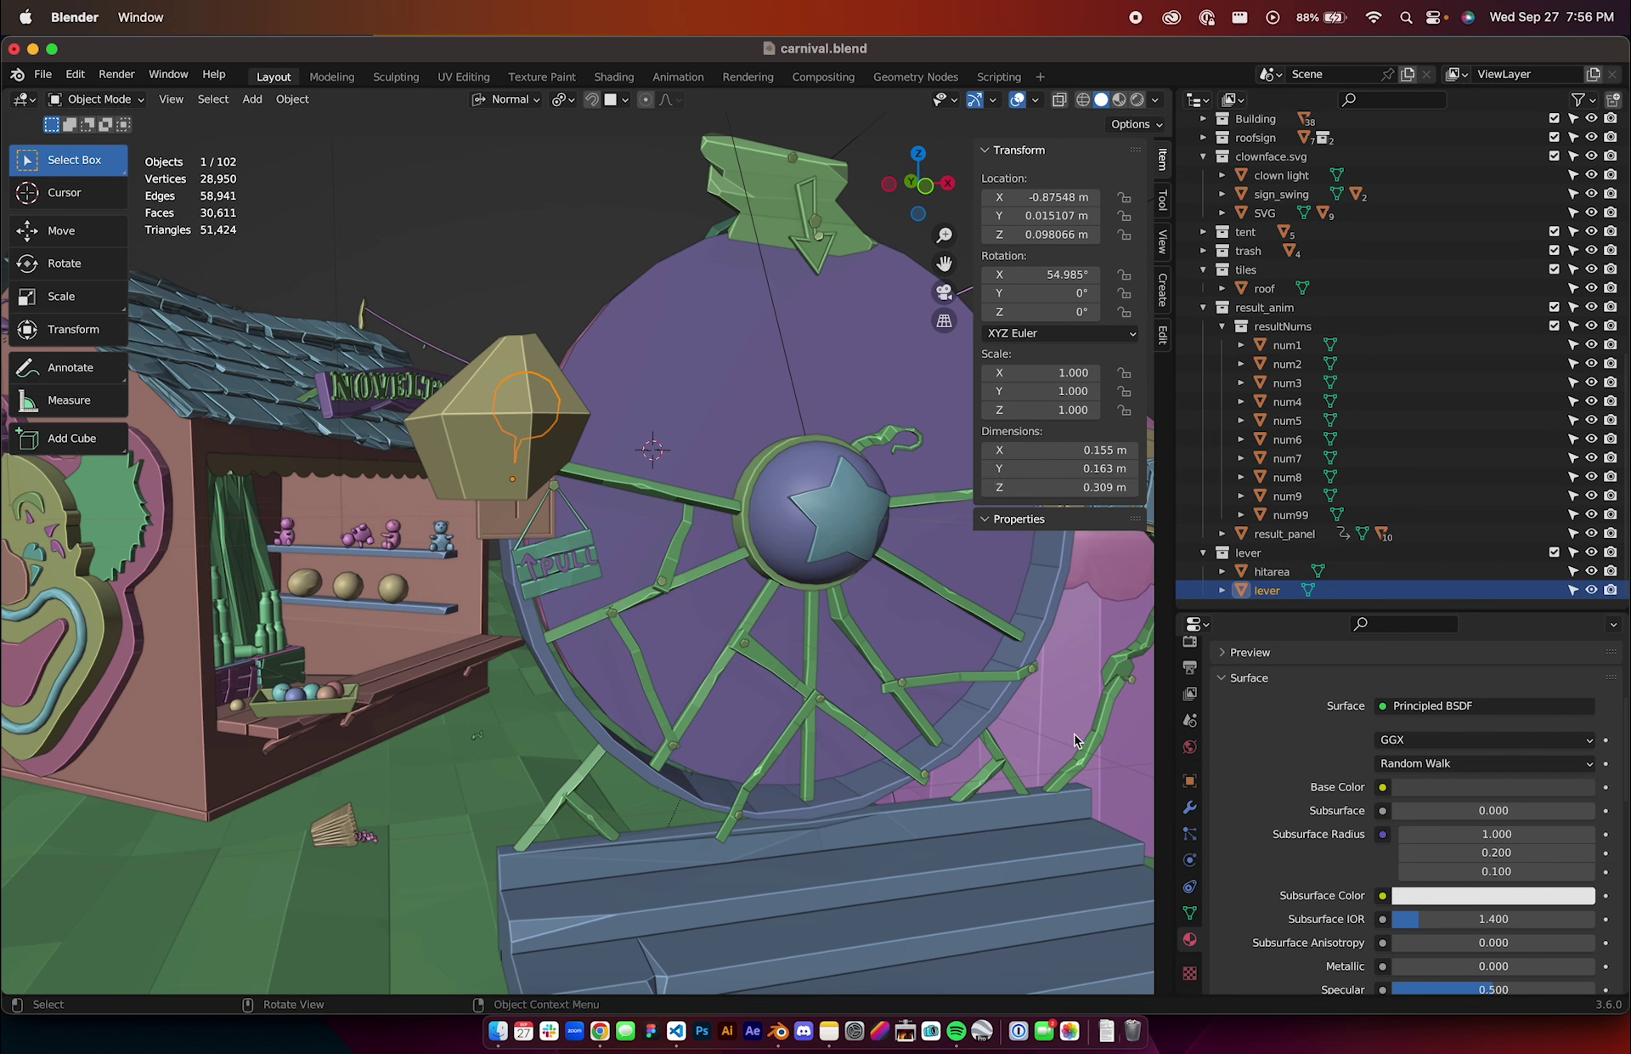
pyautogui.click(1267, 575)
pyautogui.scroll(-10, 1304, 781)
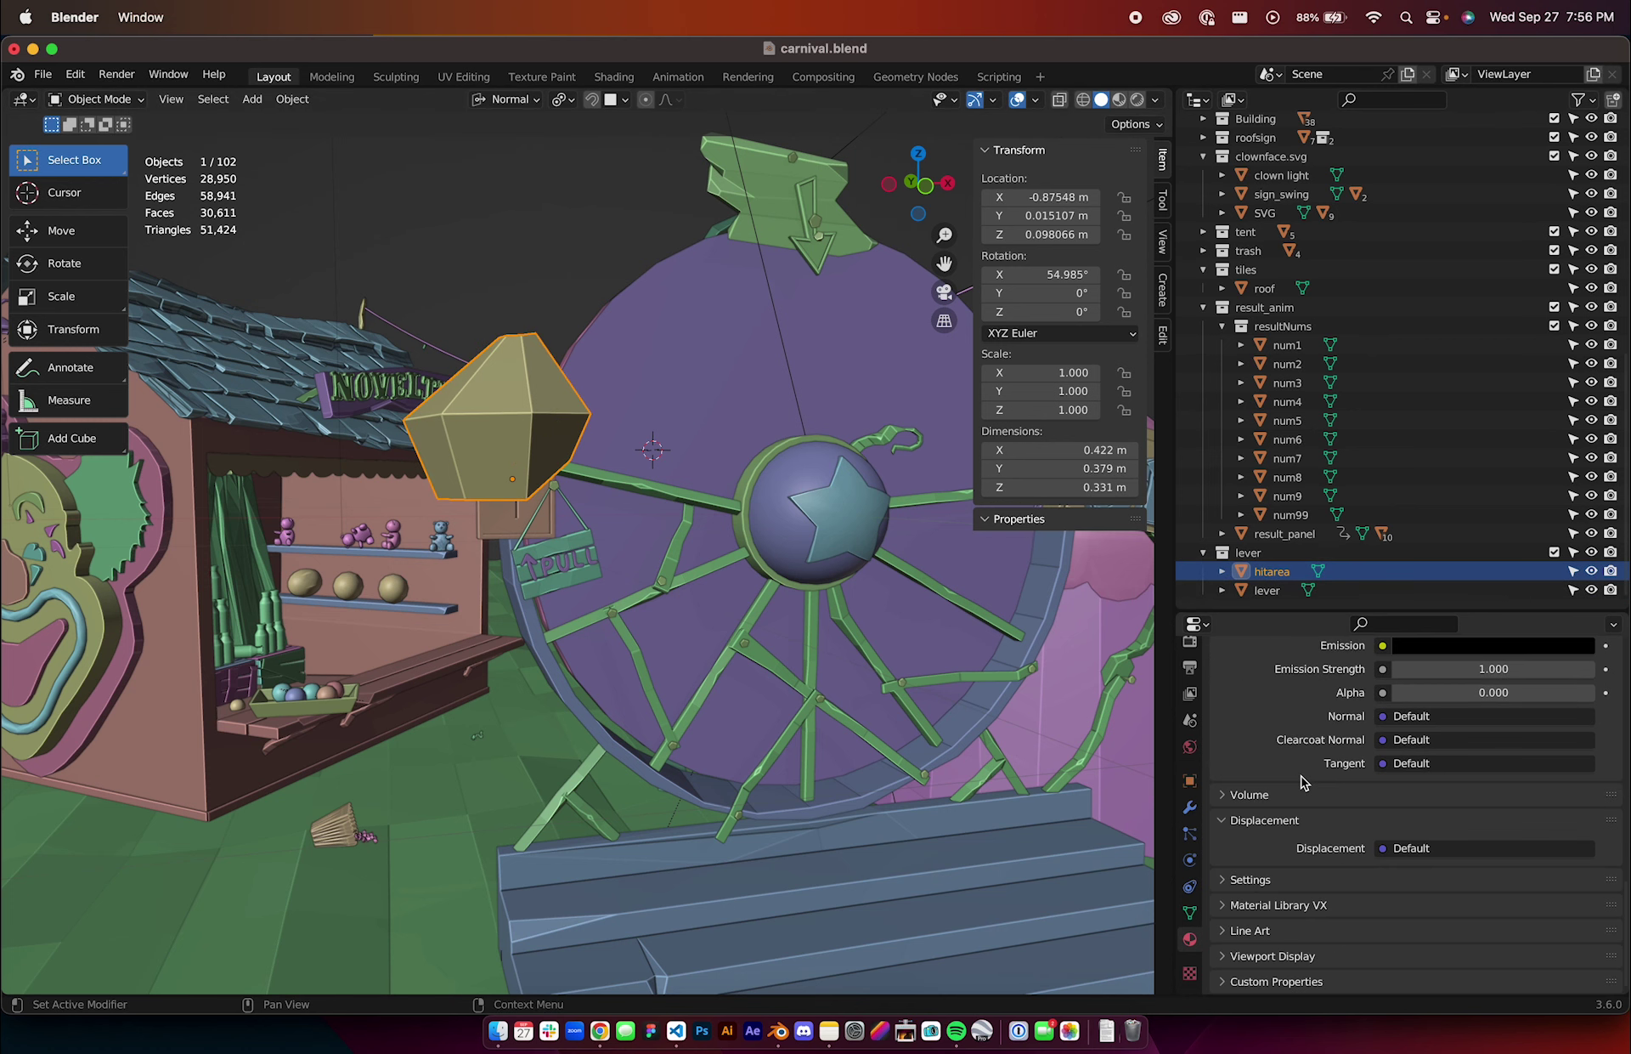
pyautogui.scroll(5, 1291, 817)
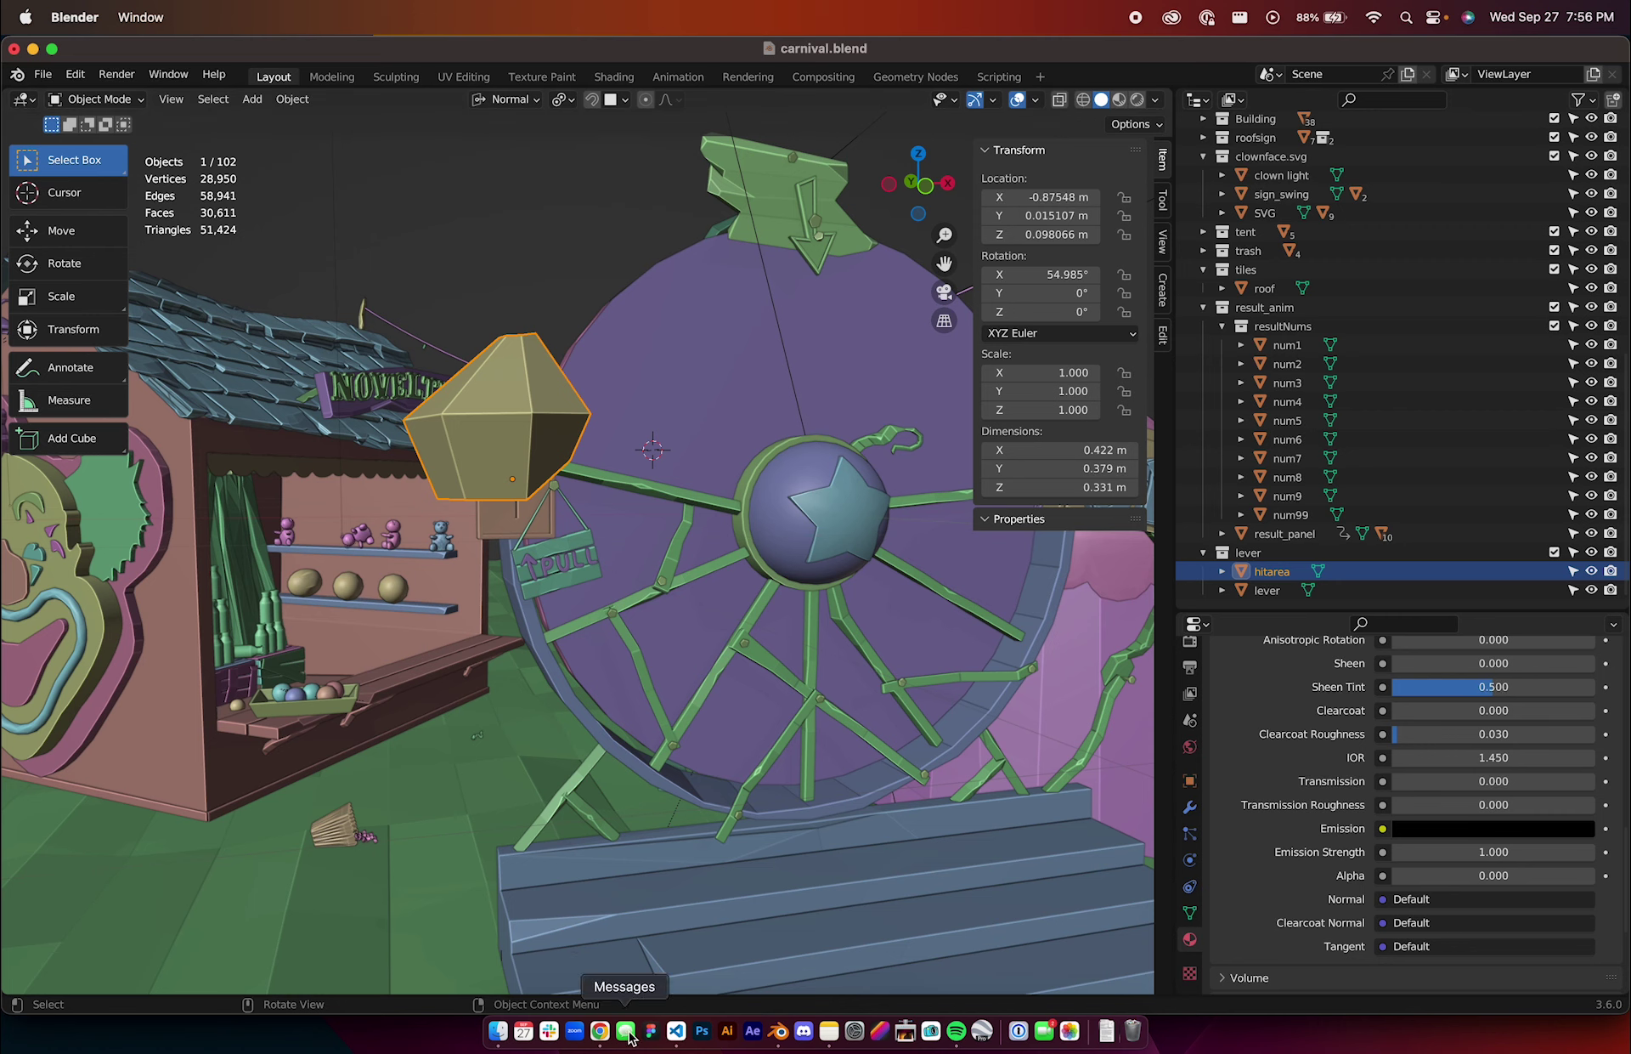
# - Show script.js's gltfLoader traverse block, where hitarea gets the opacity-0 transpMaterial
pyautogui.click(677, 1031)
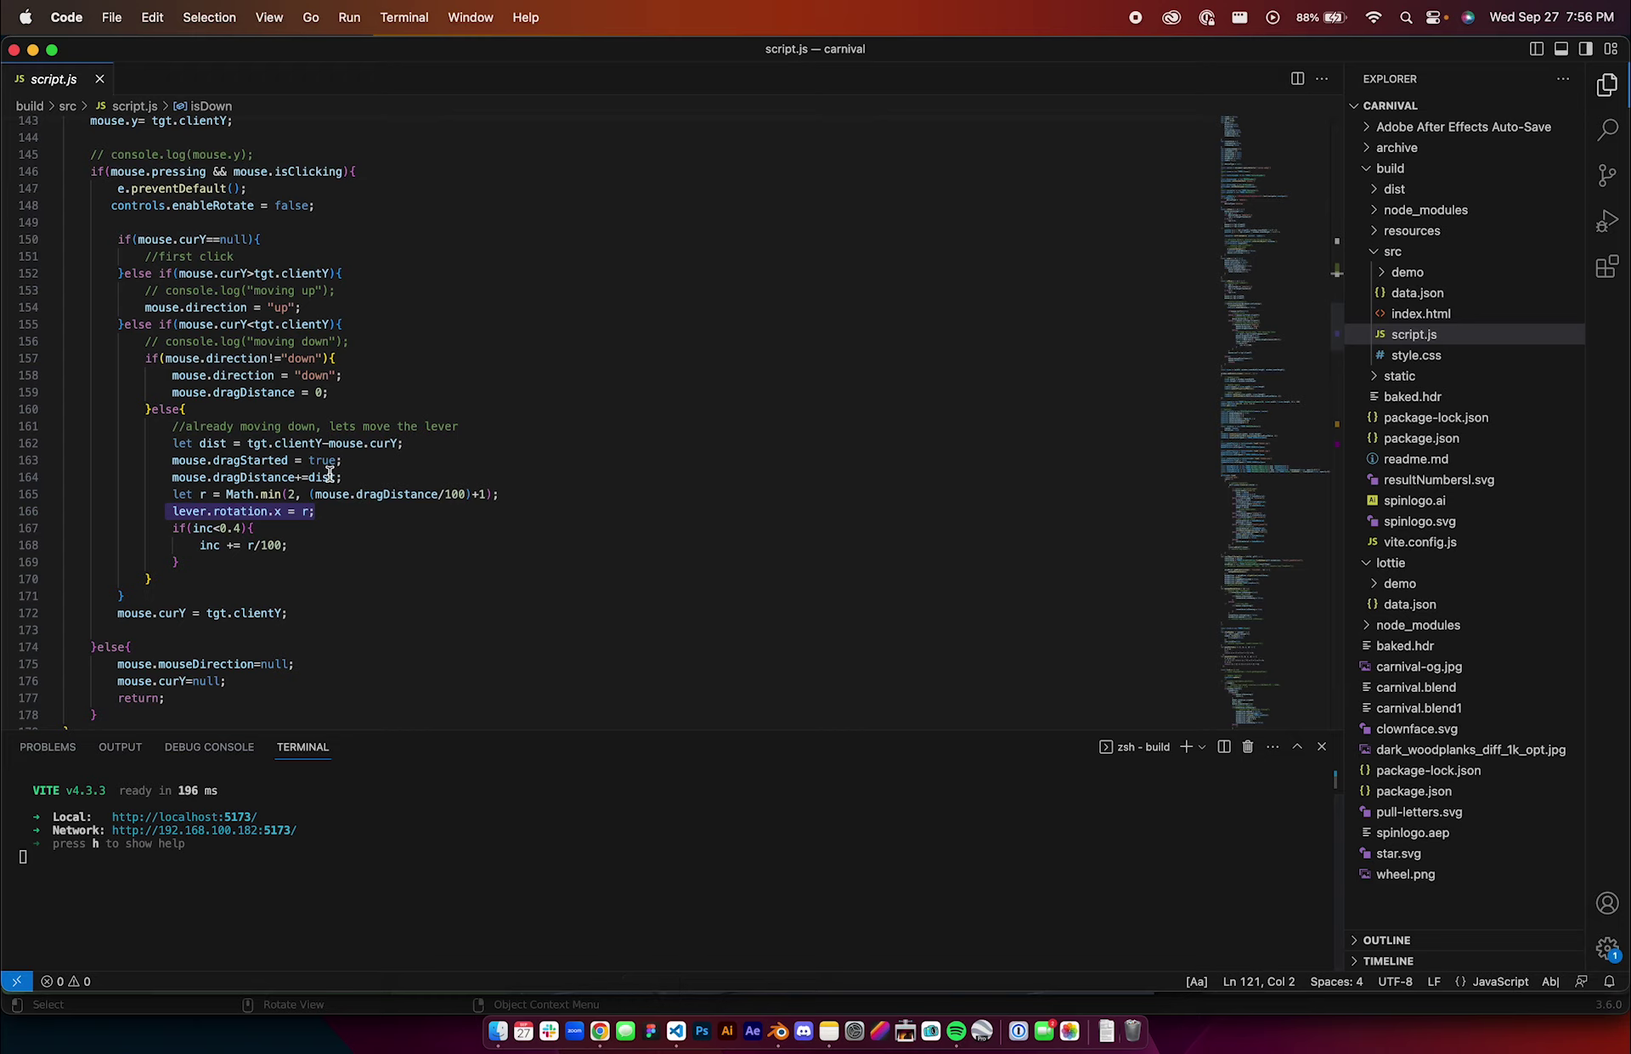
pyautogui.scroll(20, 329, 474)
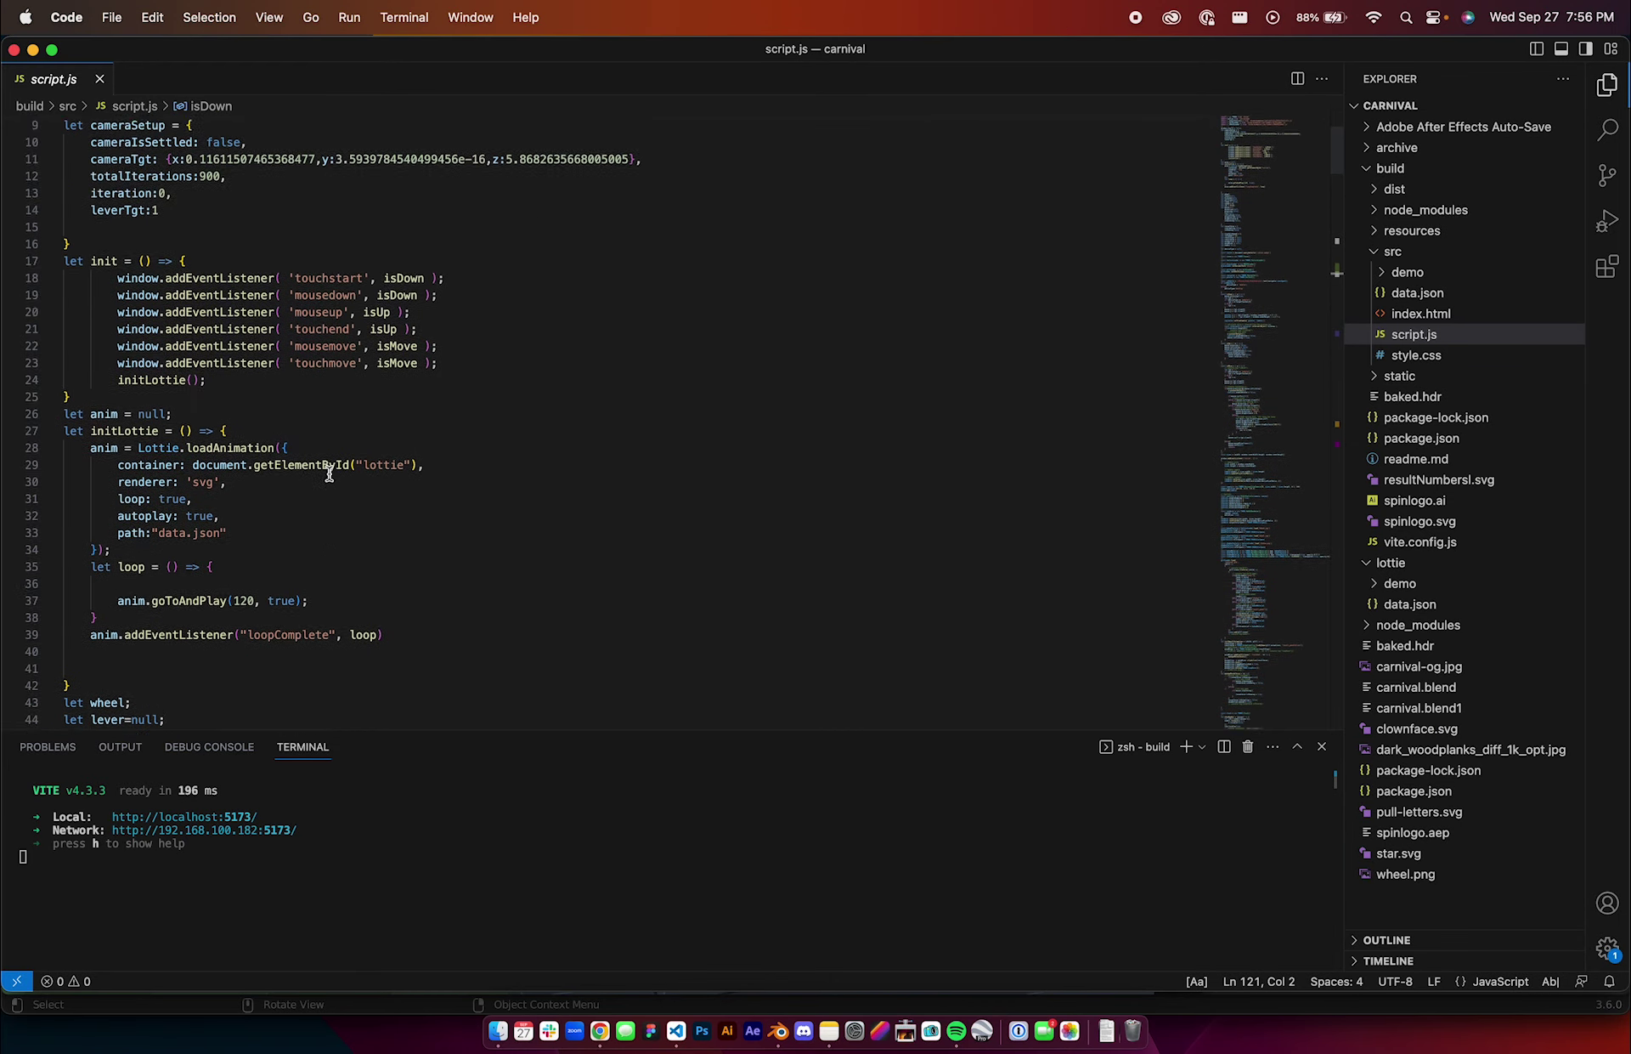
pyautogui.scroll(-20, 330, 474)
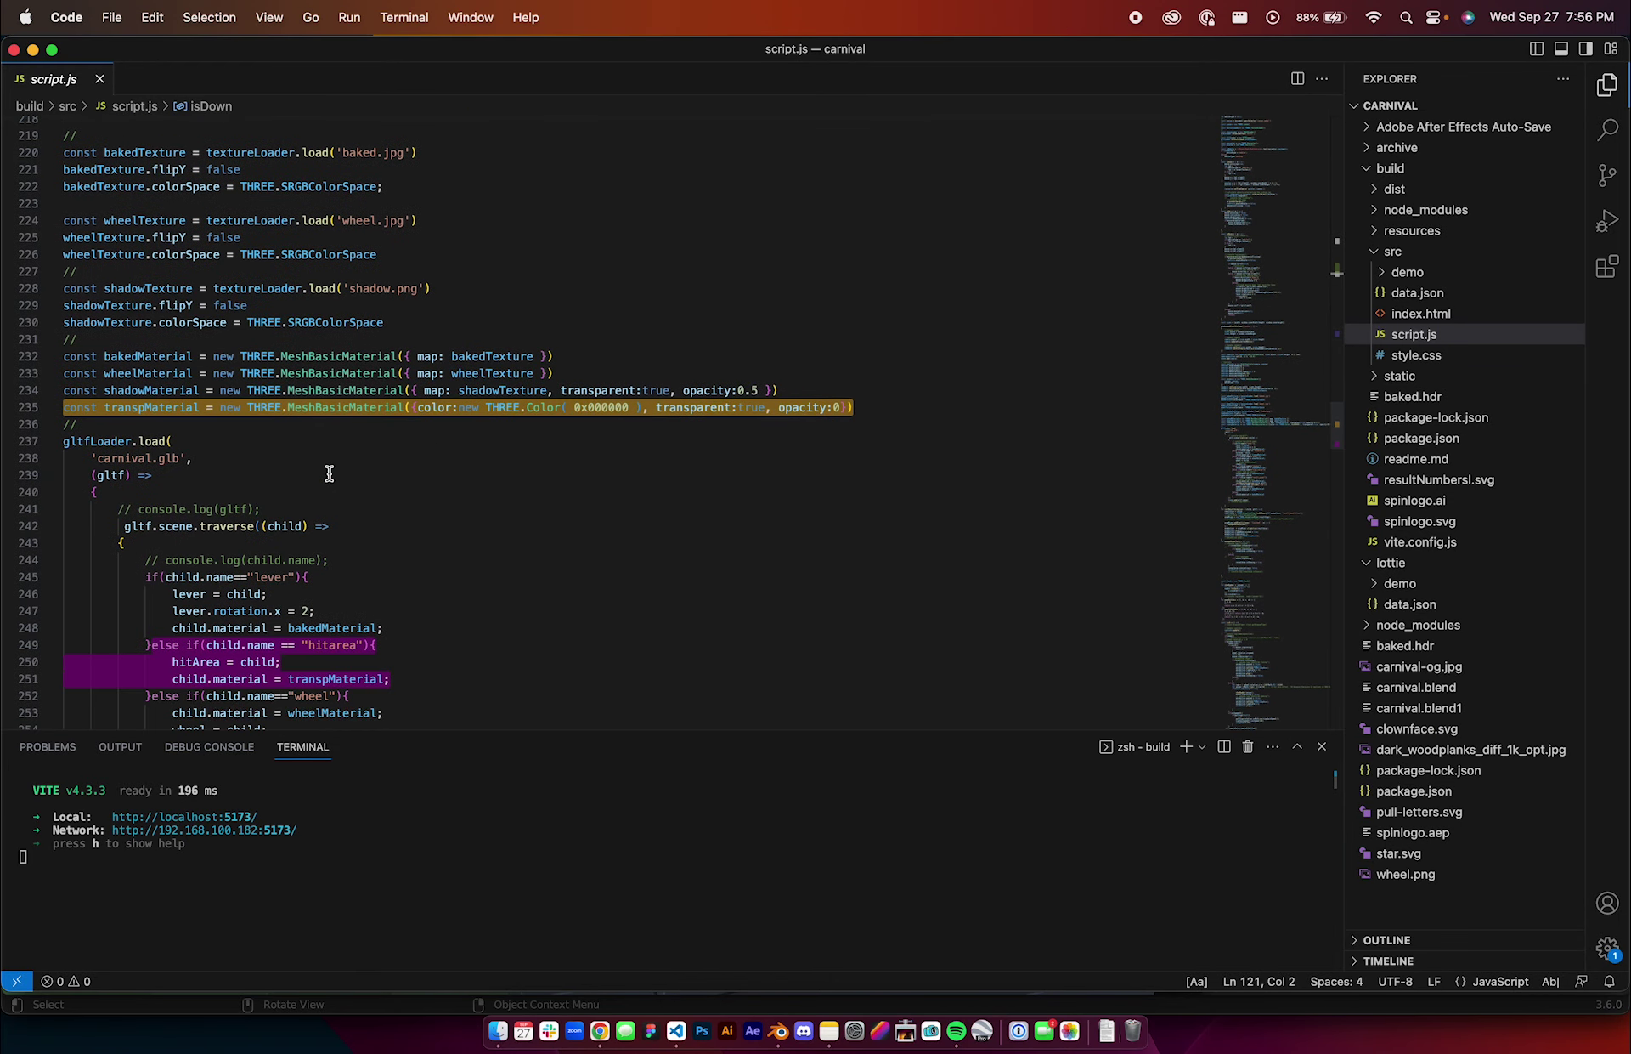
pyautogui.scroll(10, 329, 473)
pyautogui.scroll(-3, 330, 474)
pyautogui.scroll(-10, 330, 474)
pyautogui.scroll(4, 329, 473)
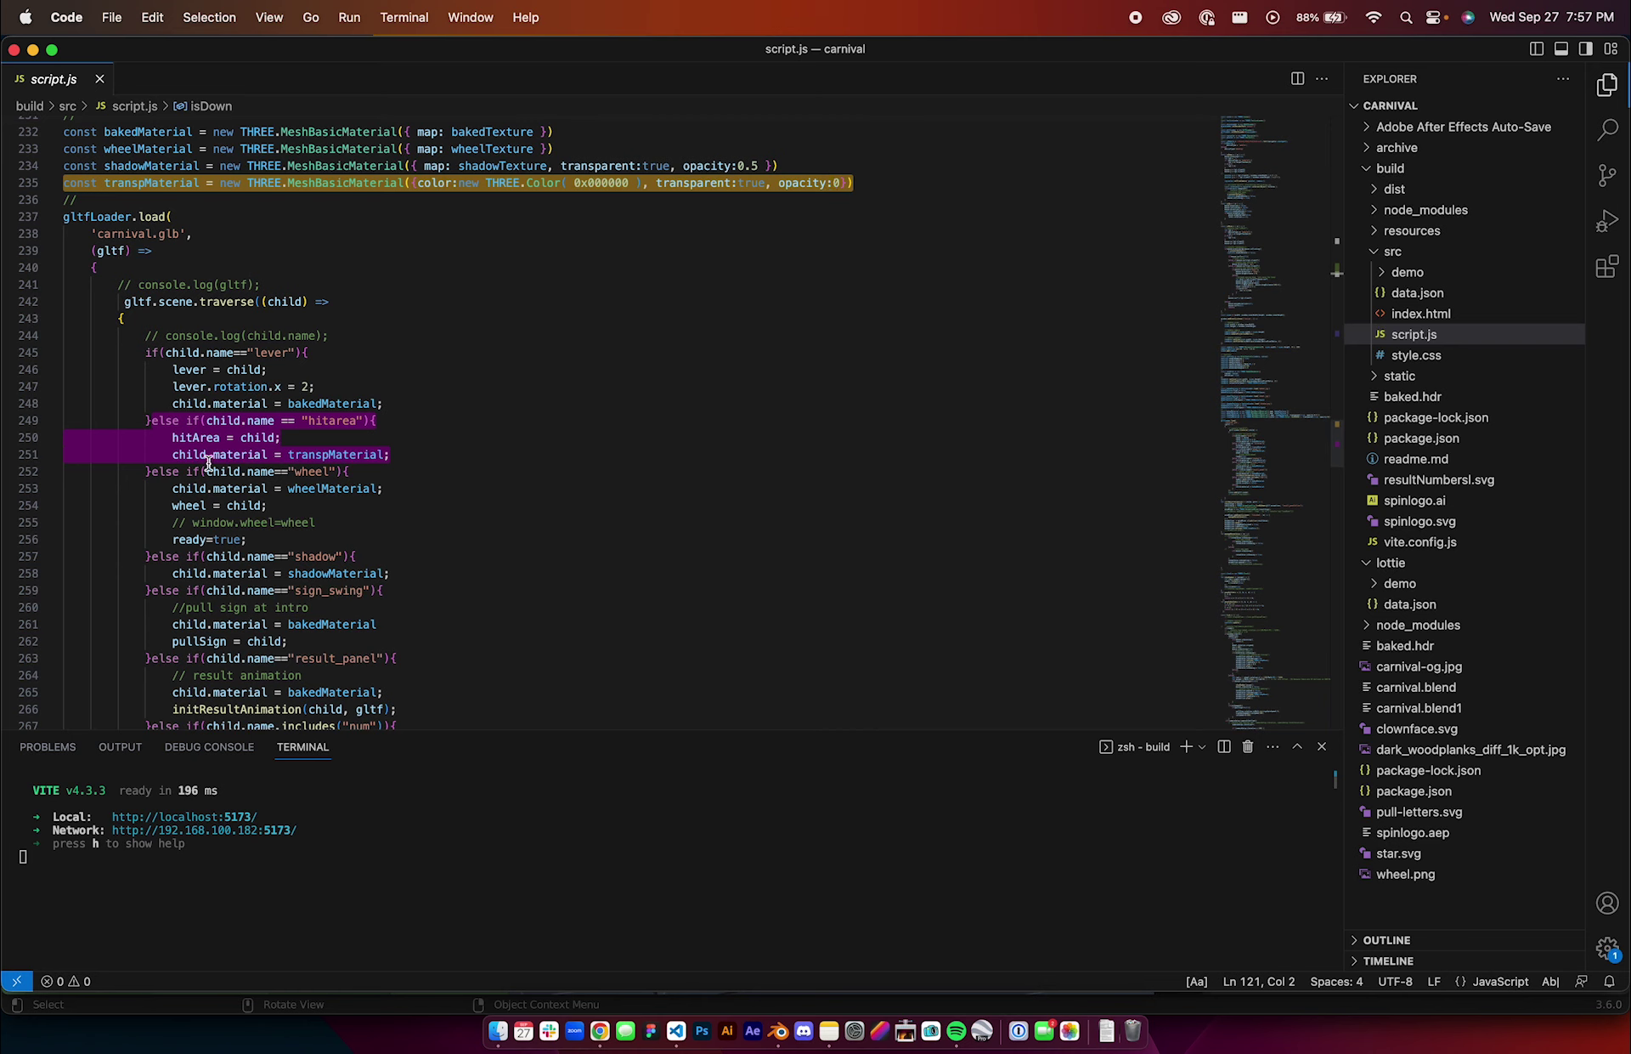
pyautogui.moveTo(341, 457)
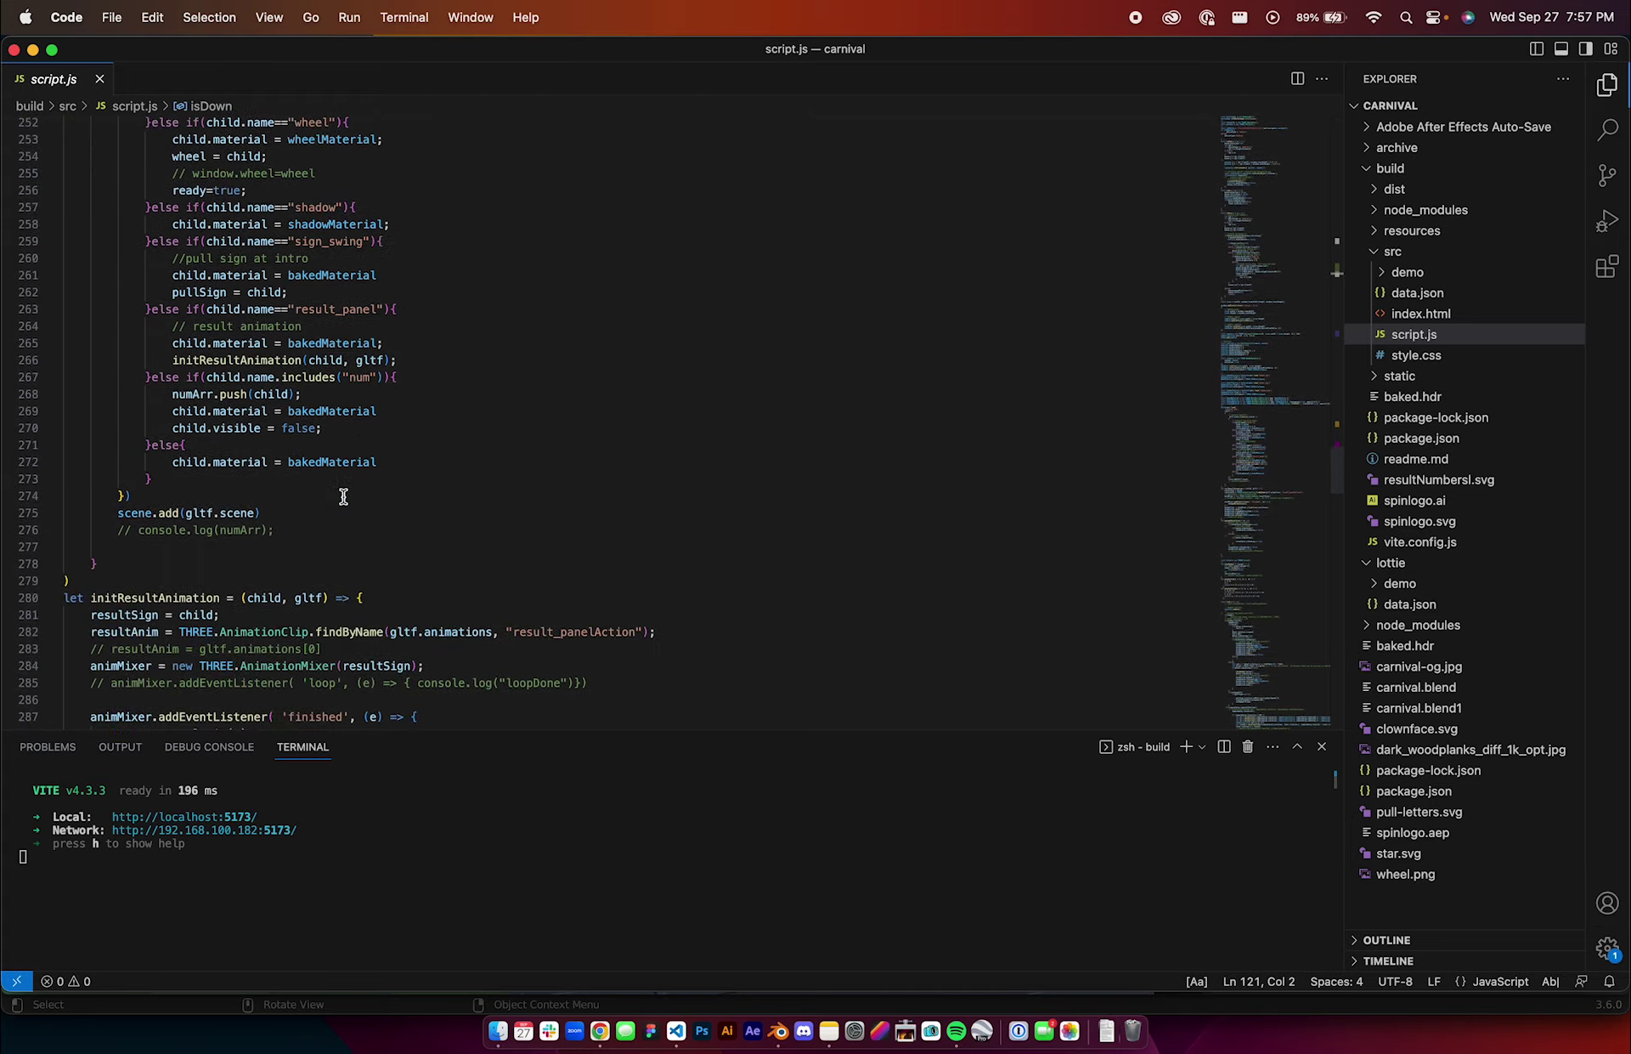
pyautogui.scroll(20, 343, 496)
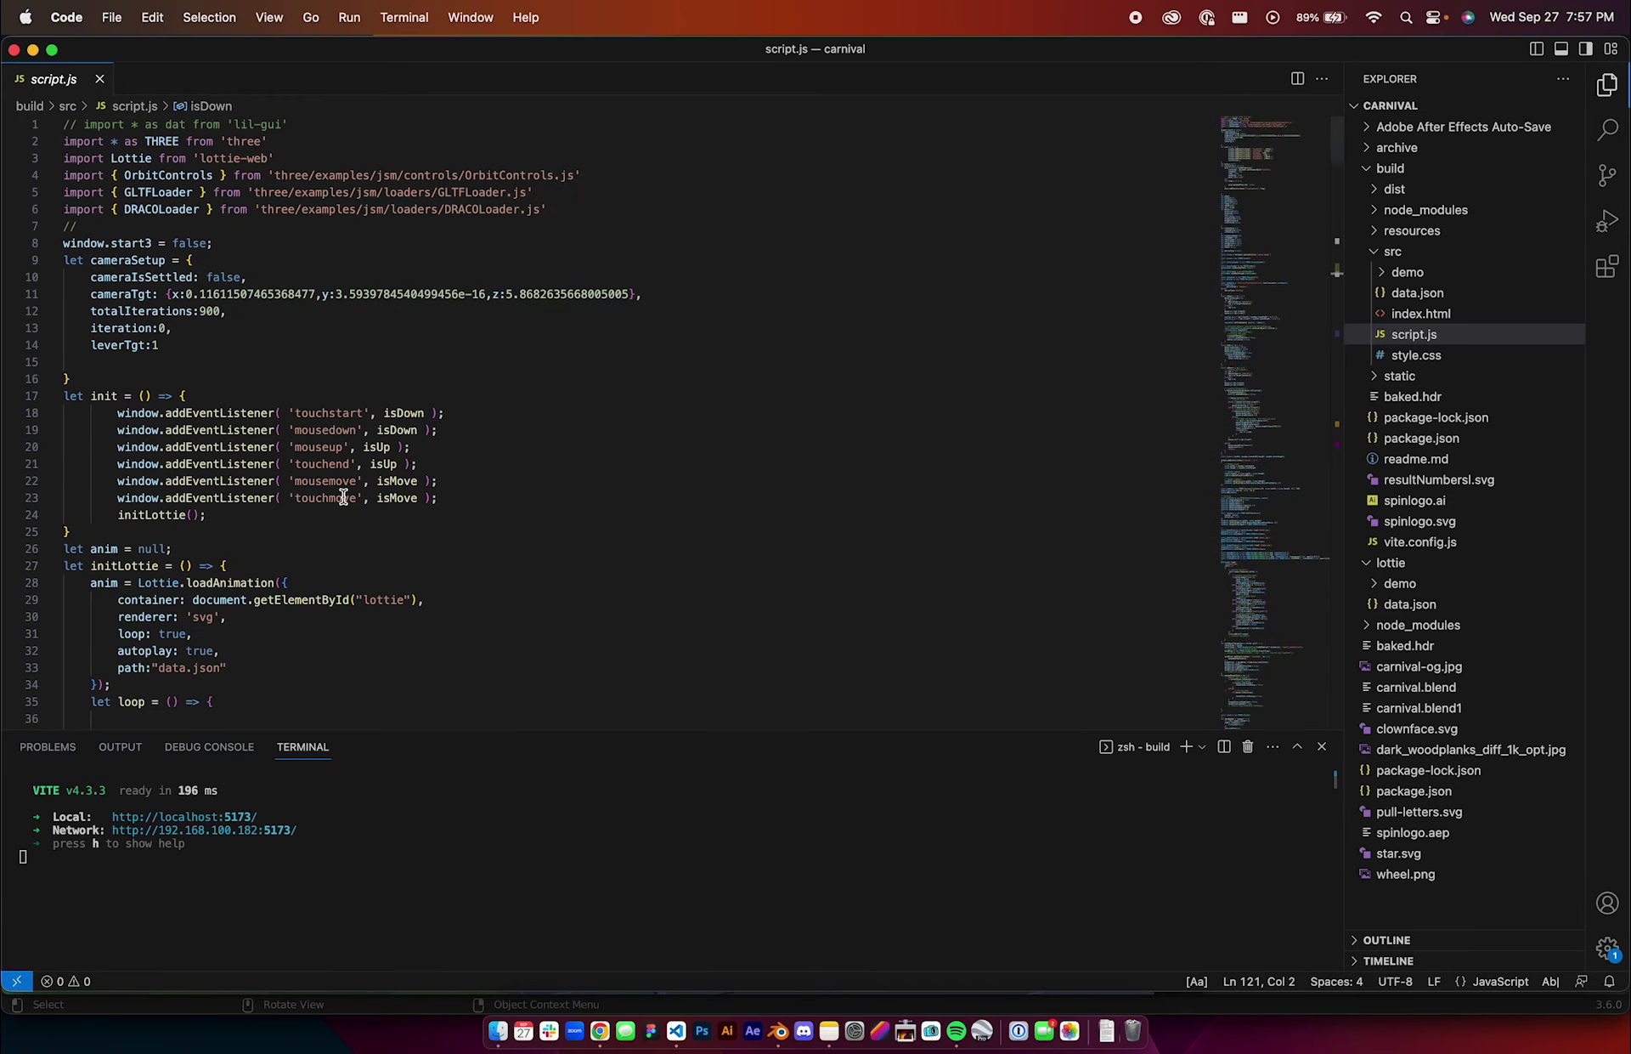
pyautogui.scroll(-19, 344, 496)
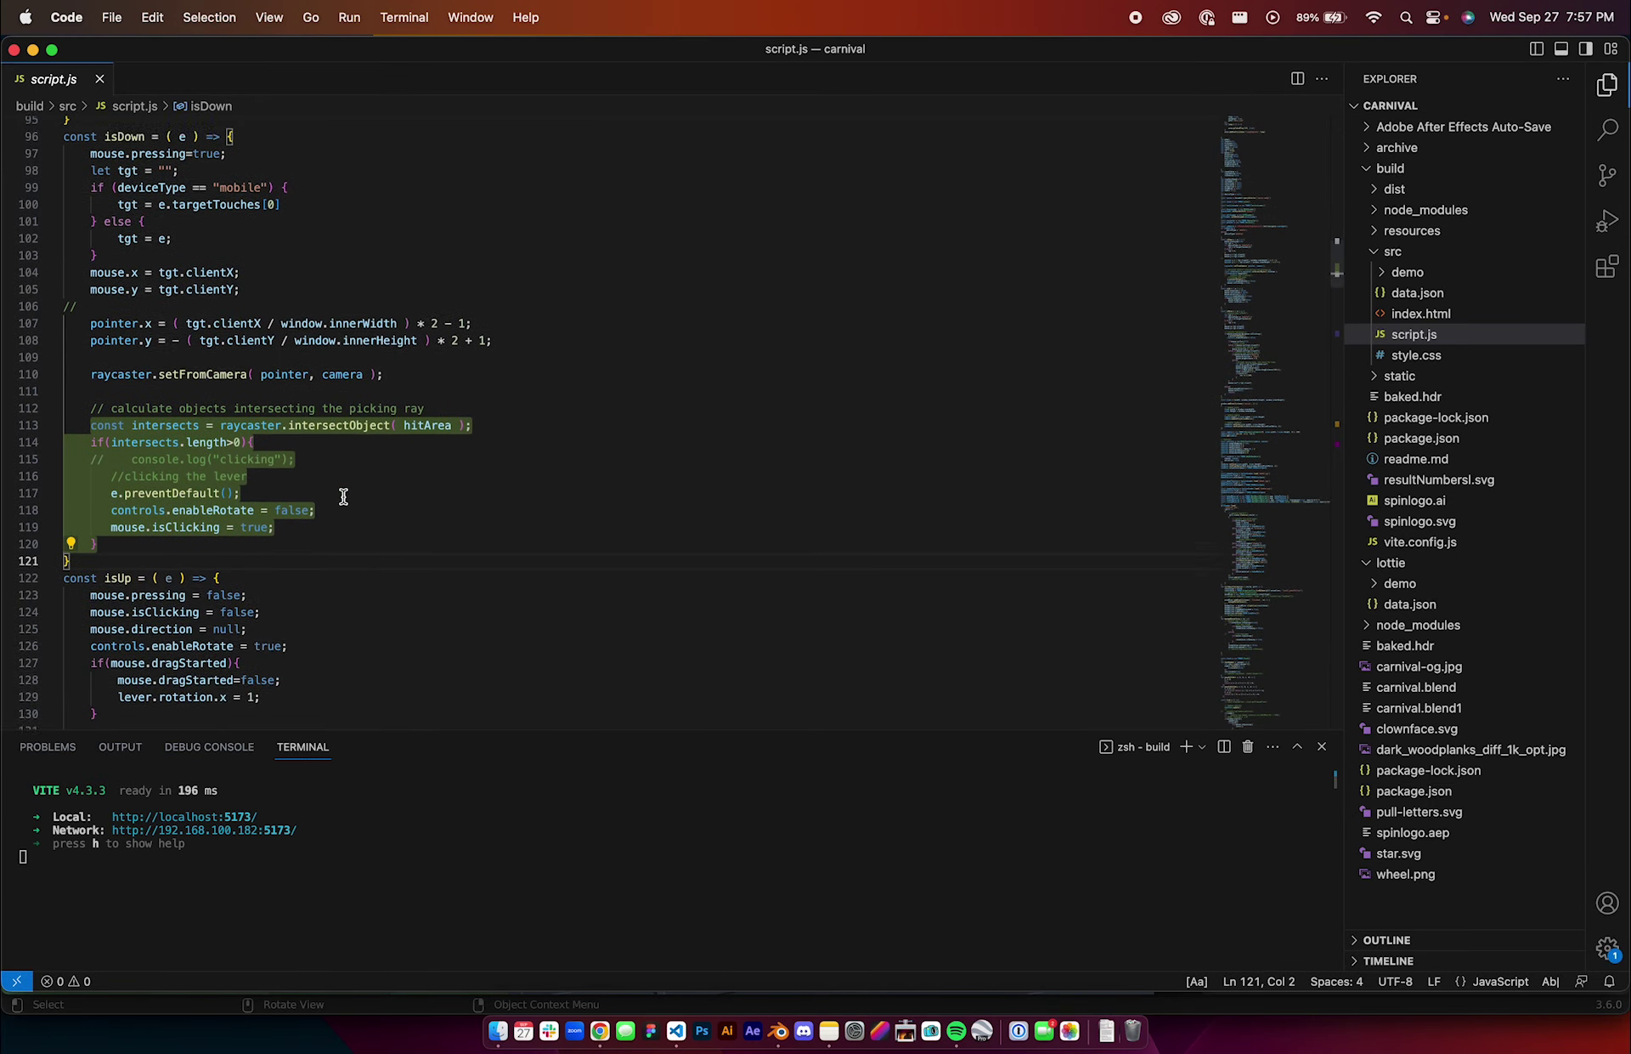
pyautogui.scroll(-1, 344, 497)
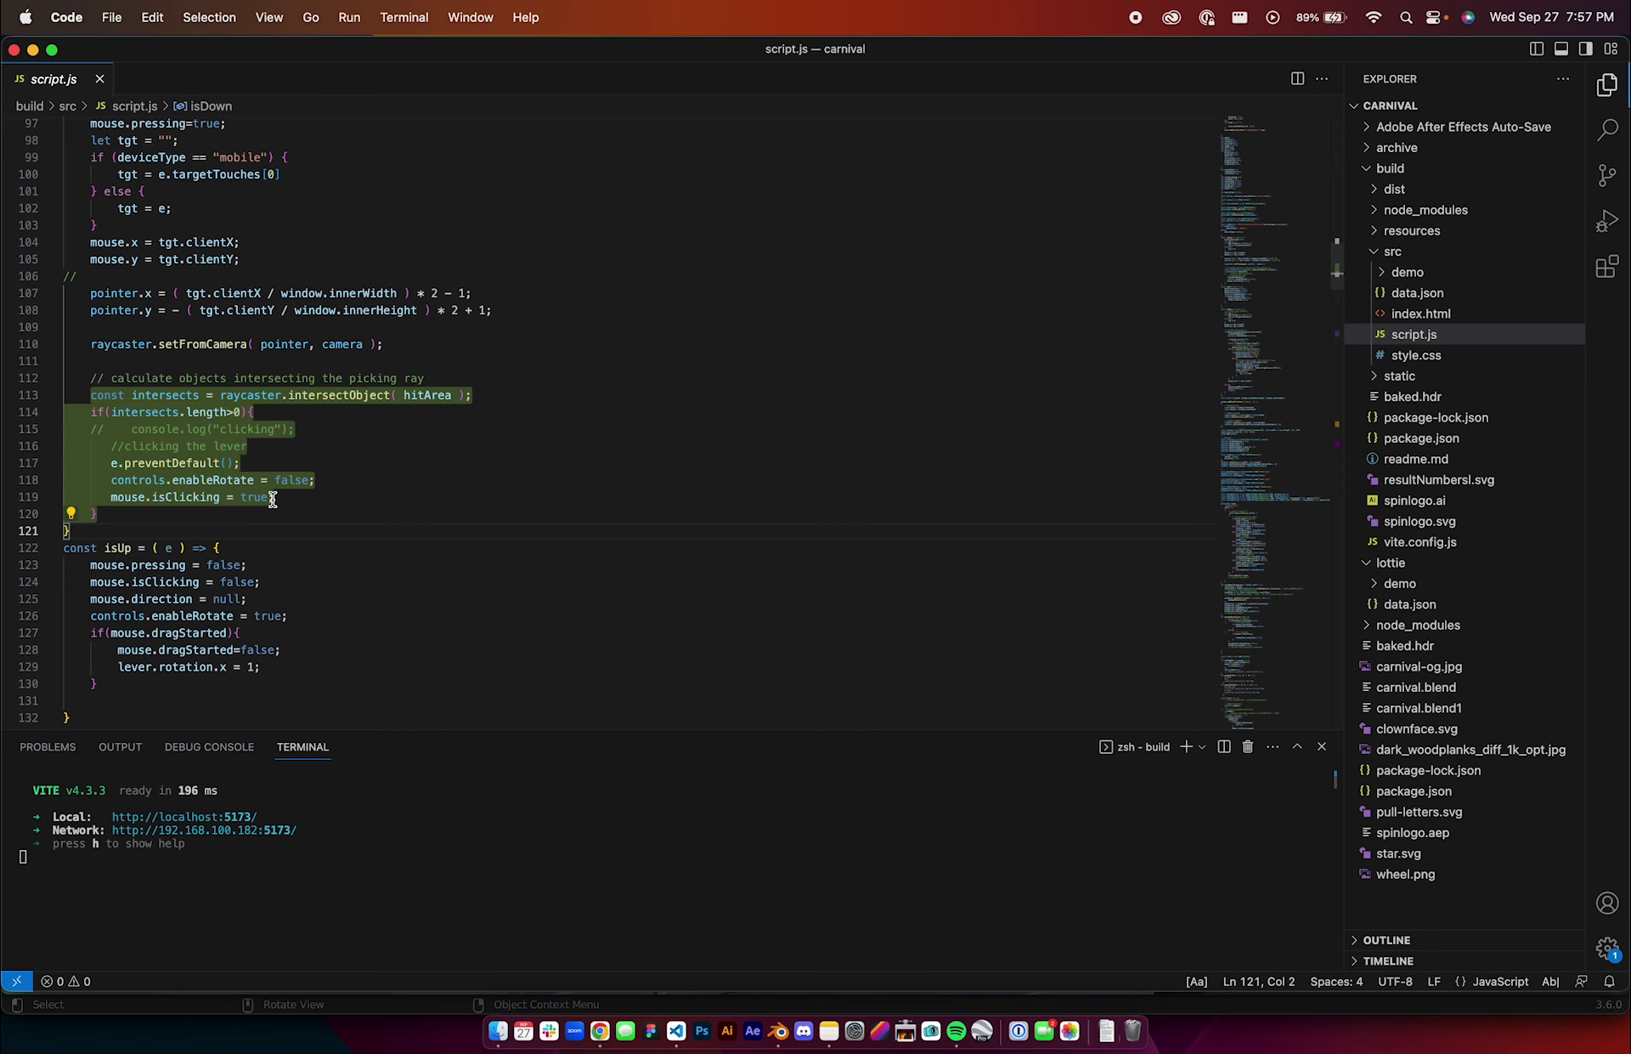
pyautogui.scroll(5, 273, 498)
pyautogui.scroll(-15, 272, 499)
pyautogui.scroll(-3, 273, 498)
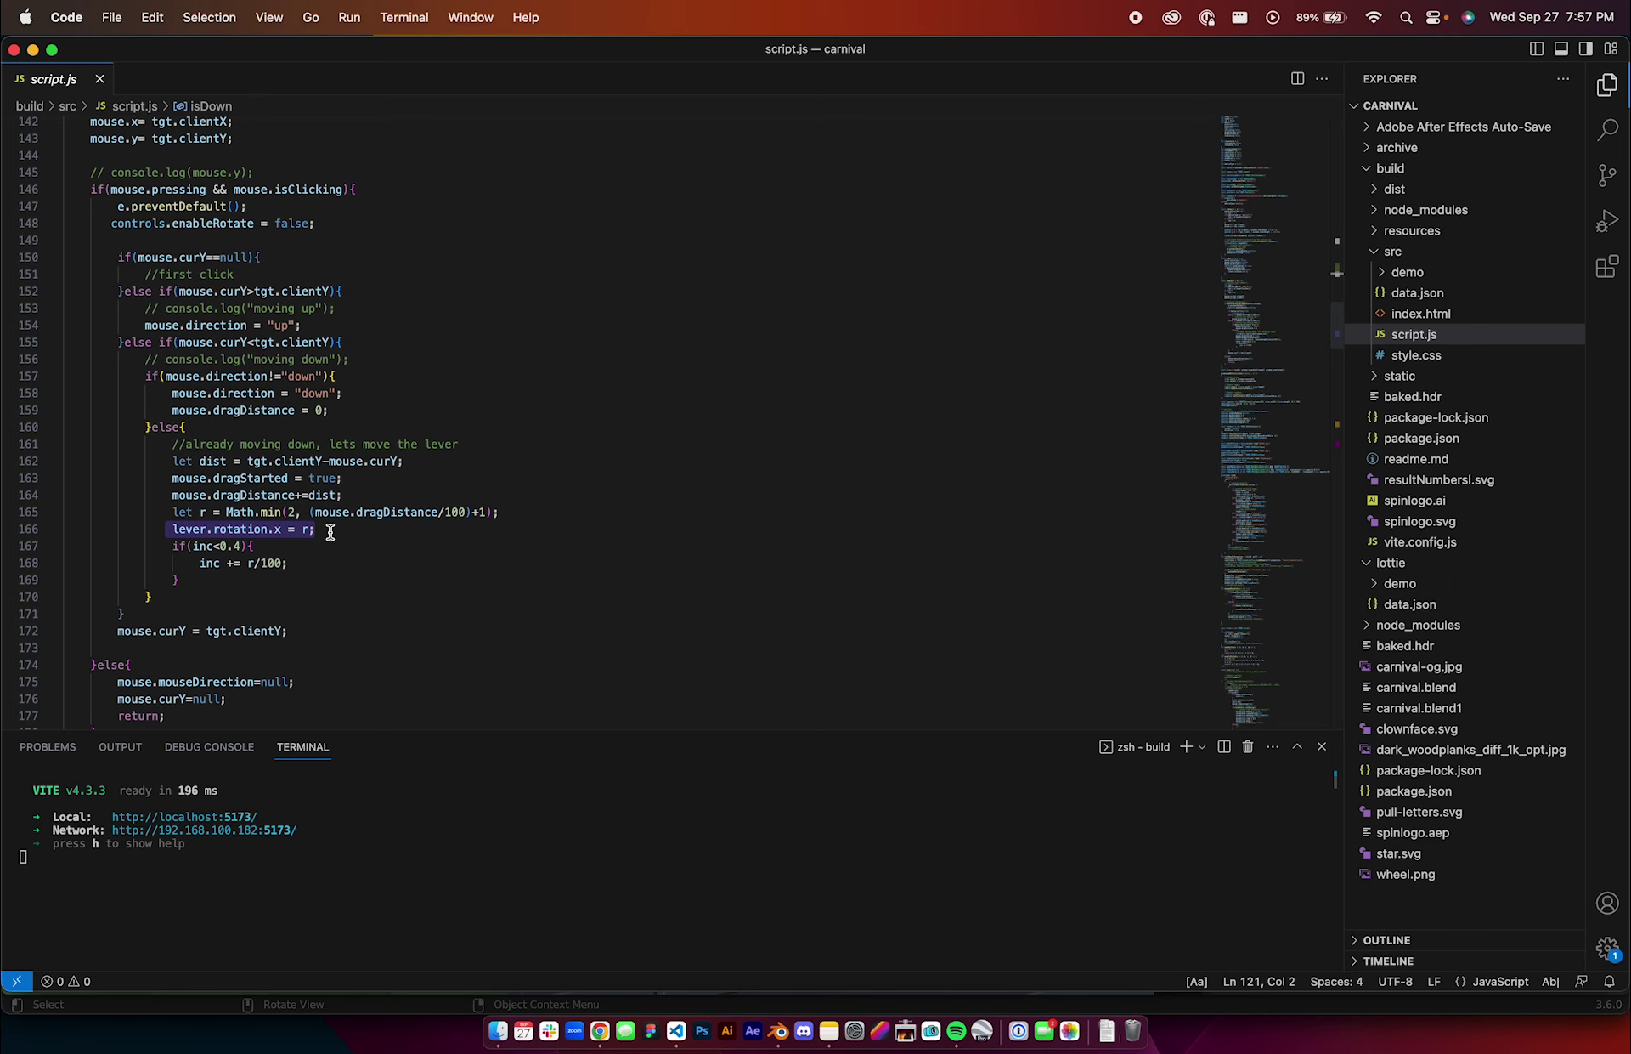
# - Back in Blender, hide the hitarea mesh and select the lever's handle
pyautogui.click(775, 1037)
pyautogui.hscroll(-5, 514, 674)
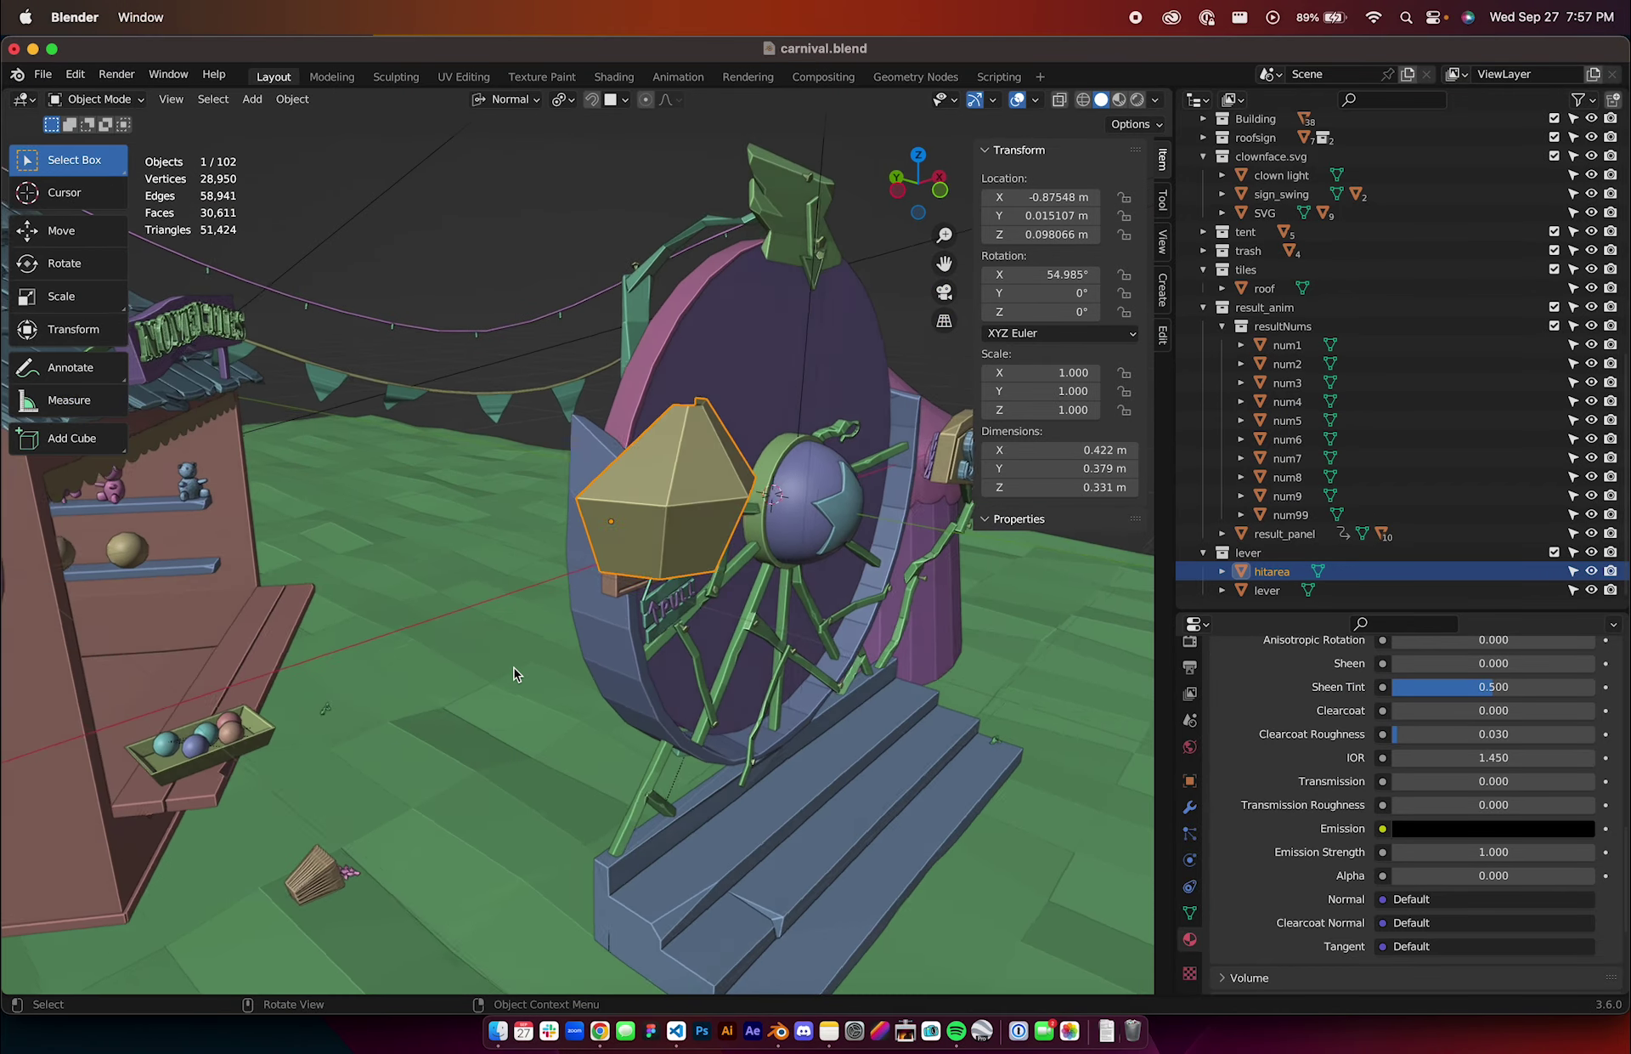
pyautogui.hscroll(-5, 514, 674)
pyautogui.click(1591, 571)
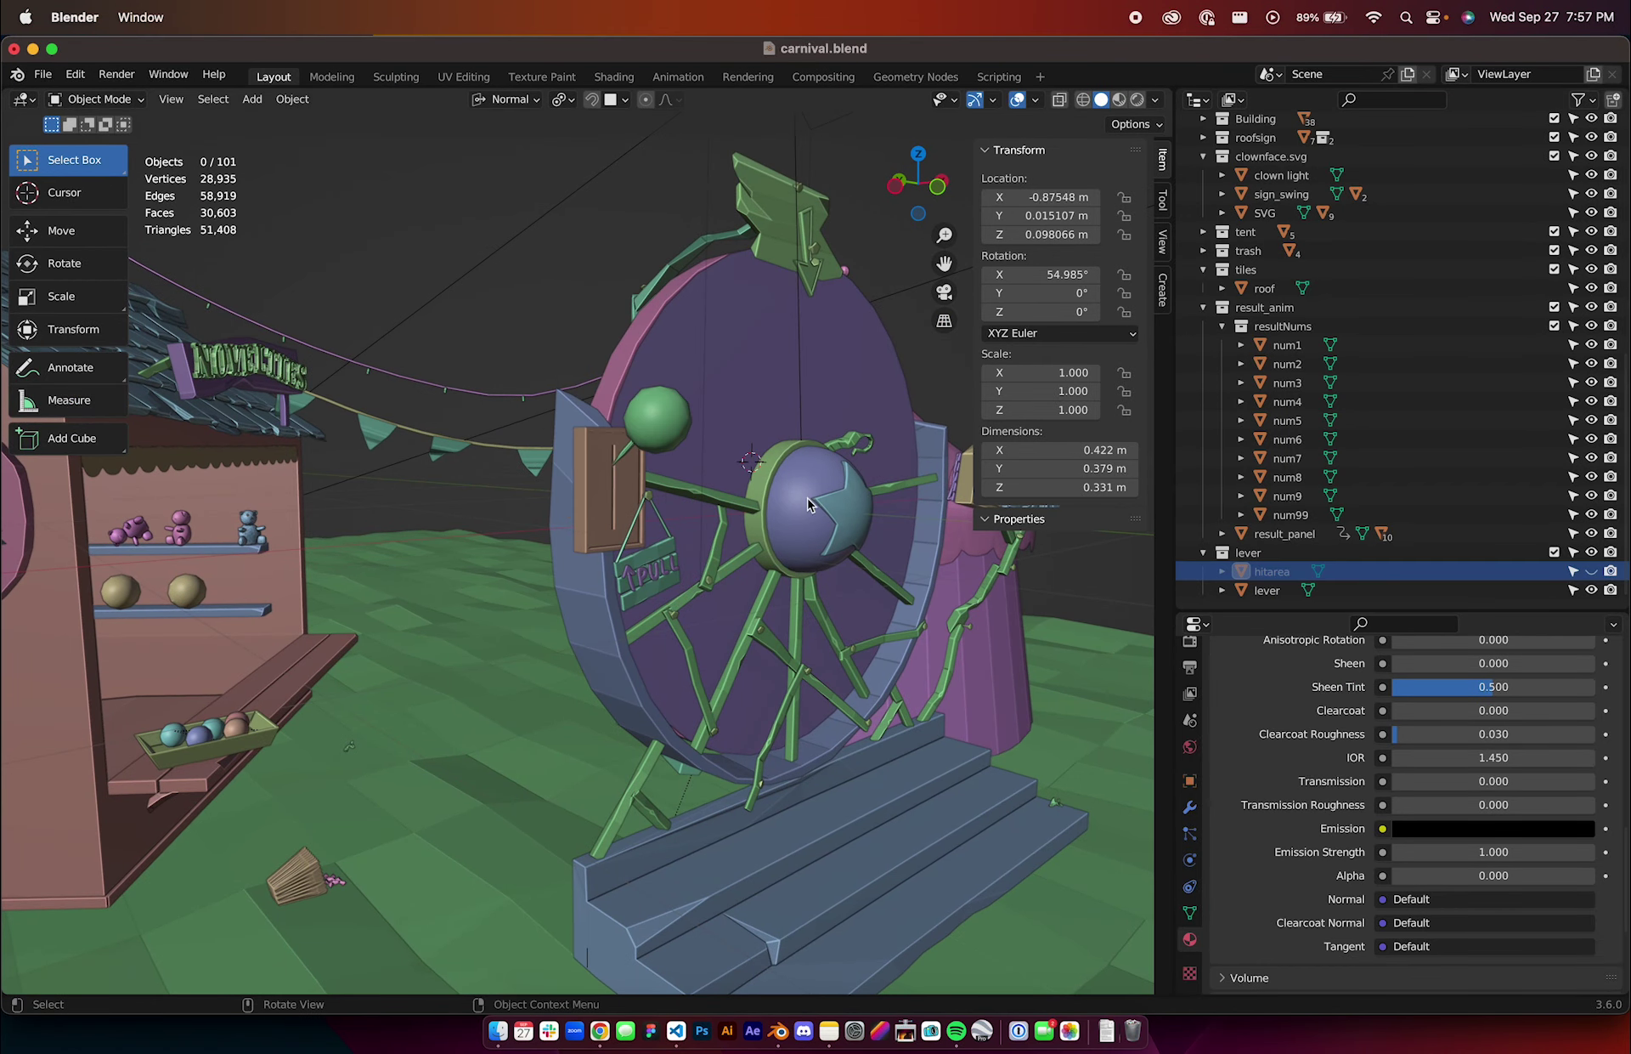
pyautogui.click(665, 443)
pyautogui.hscroll(-10, 667, 446)
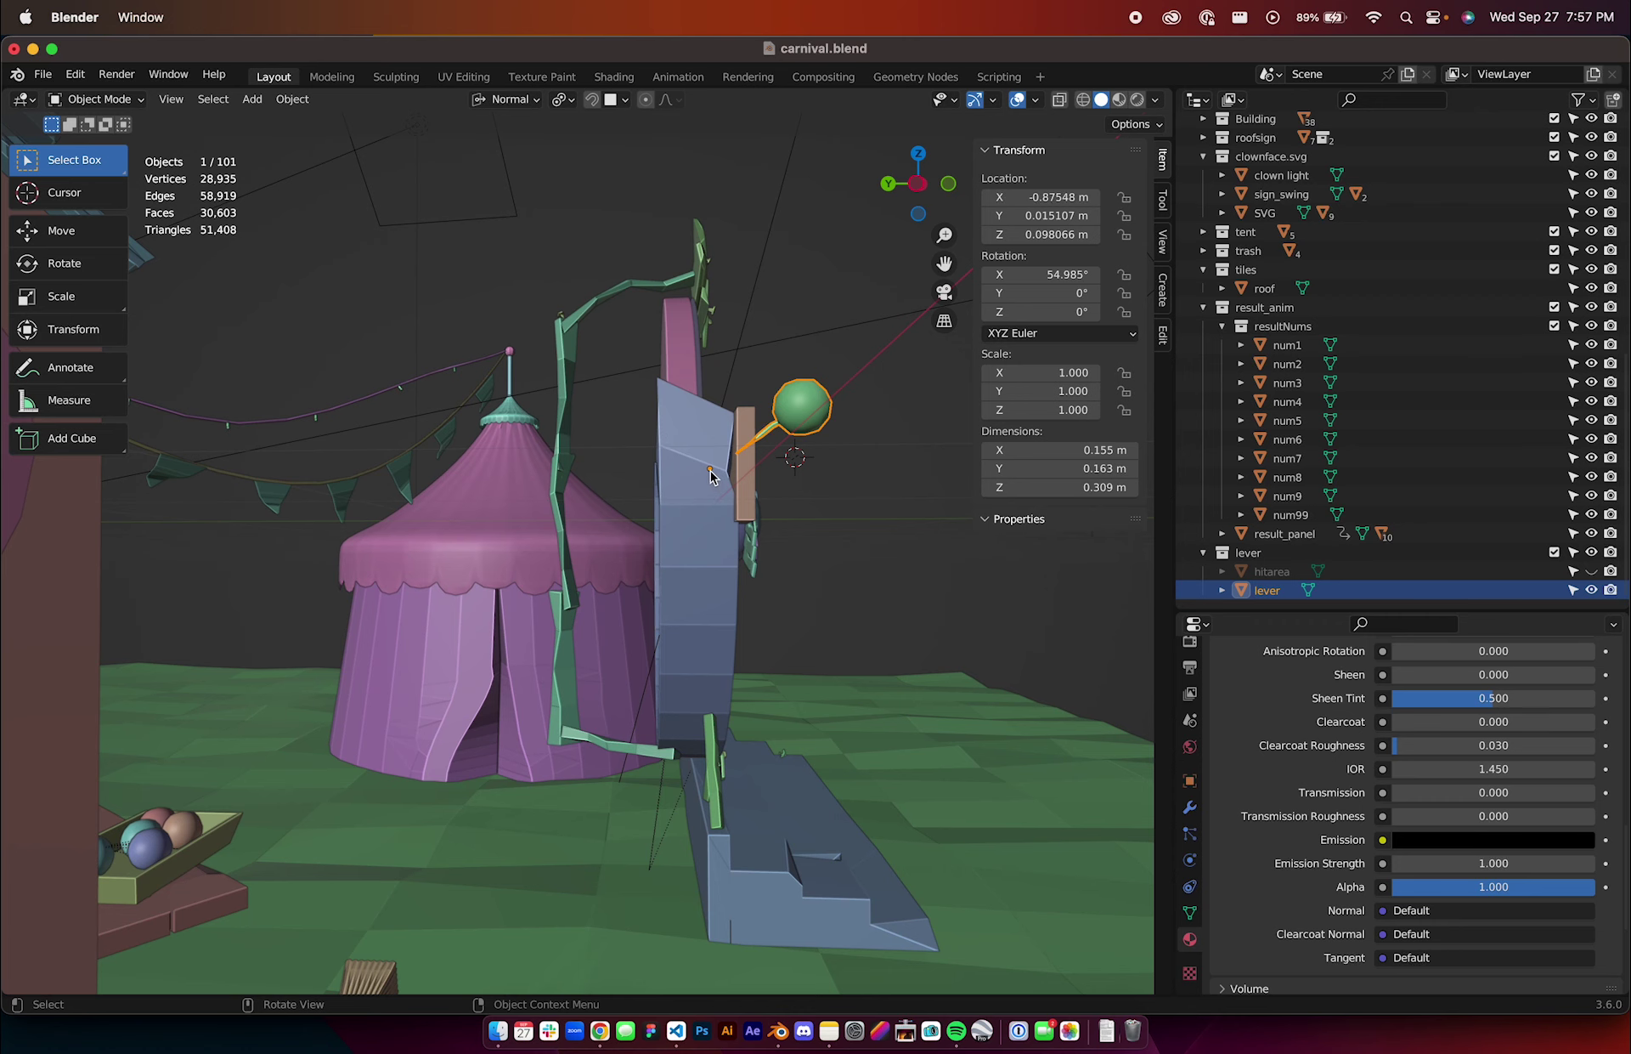
pyautogui.hscroll(-5, 710, 474)
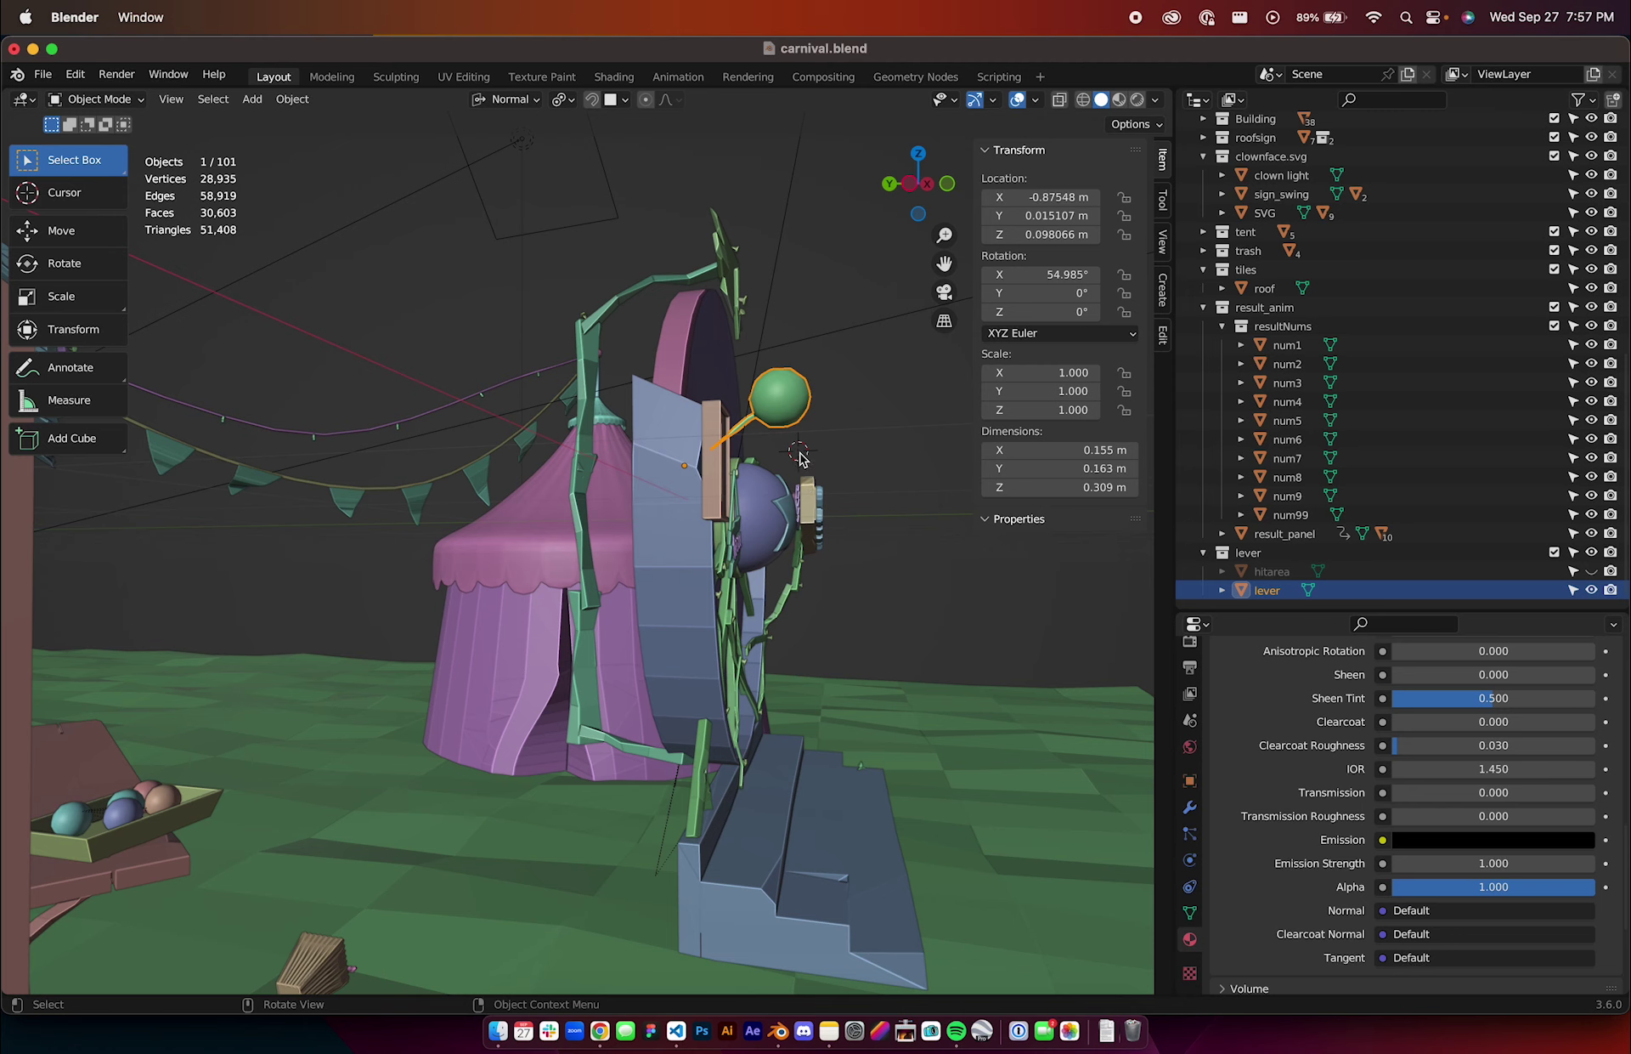
# - Rotate the lever twice about X to about 114.89°, then return to script.js
pyautogui.press('r')
pyautogui.press('x')
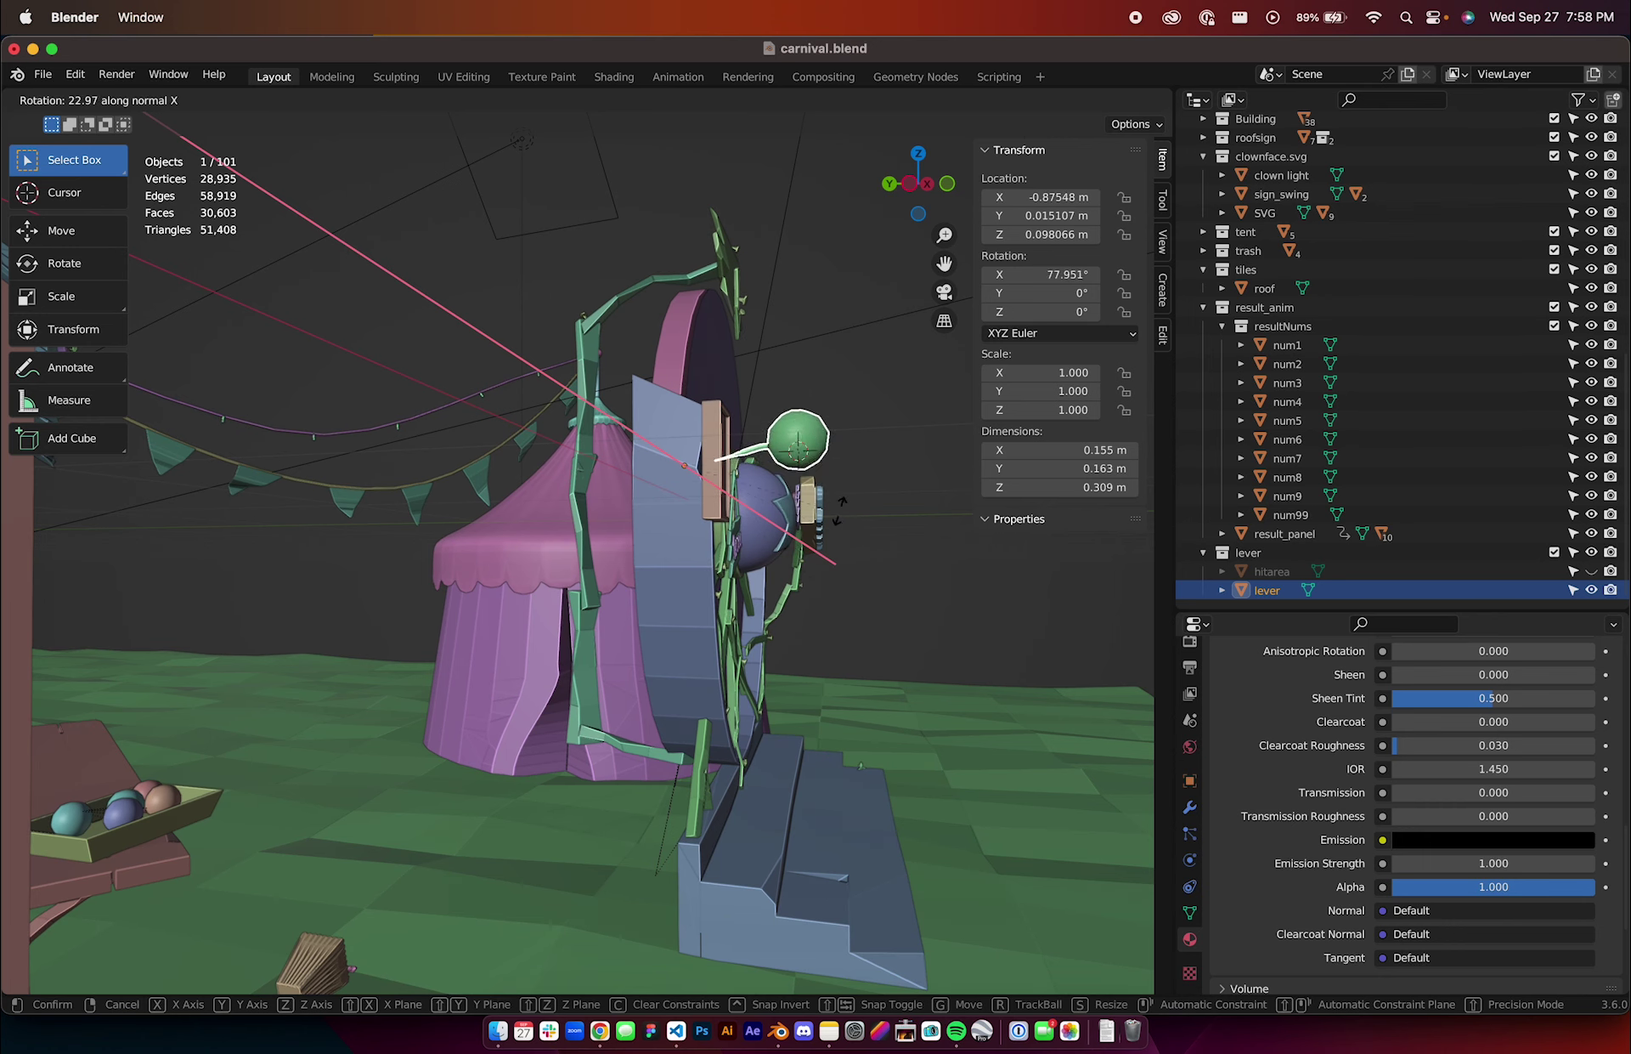
pyautogui.click(833, 602)
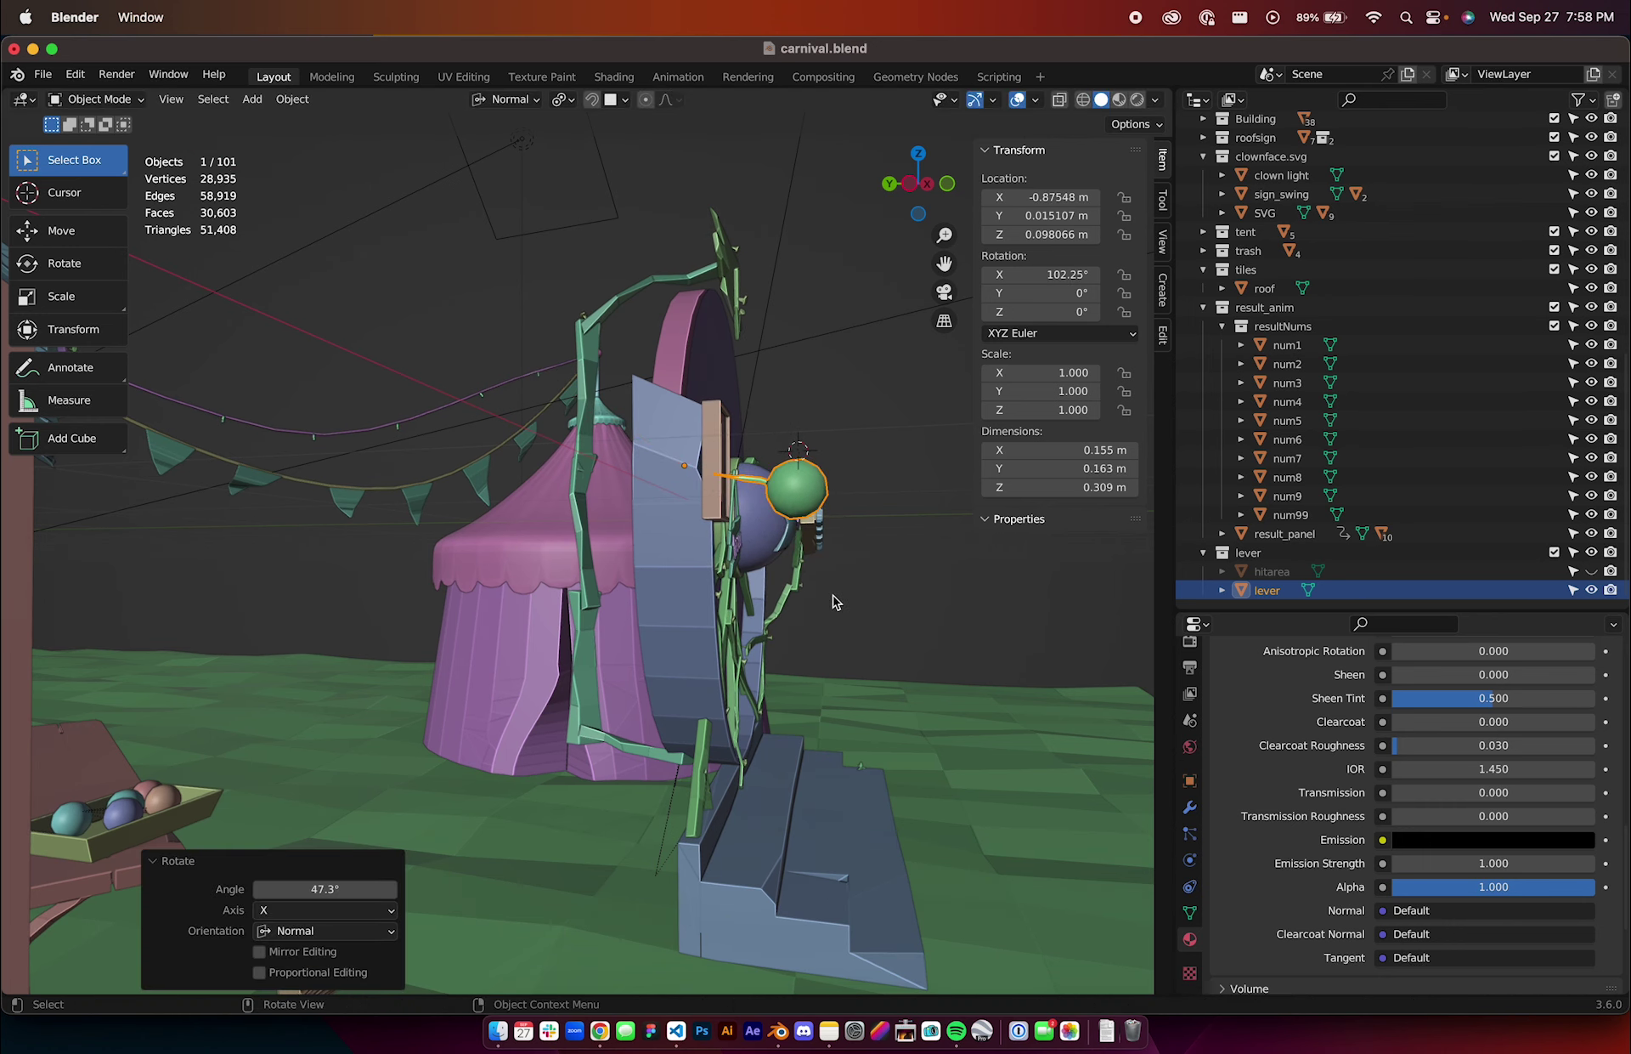
pyautogui.hscroll(-10, 833, 600)
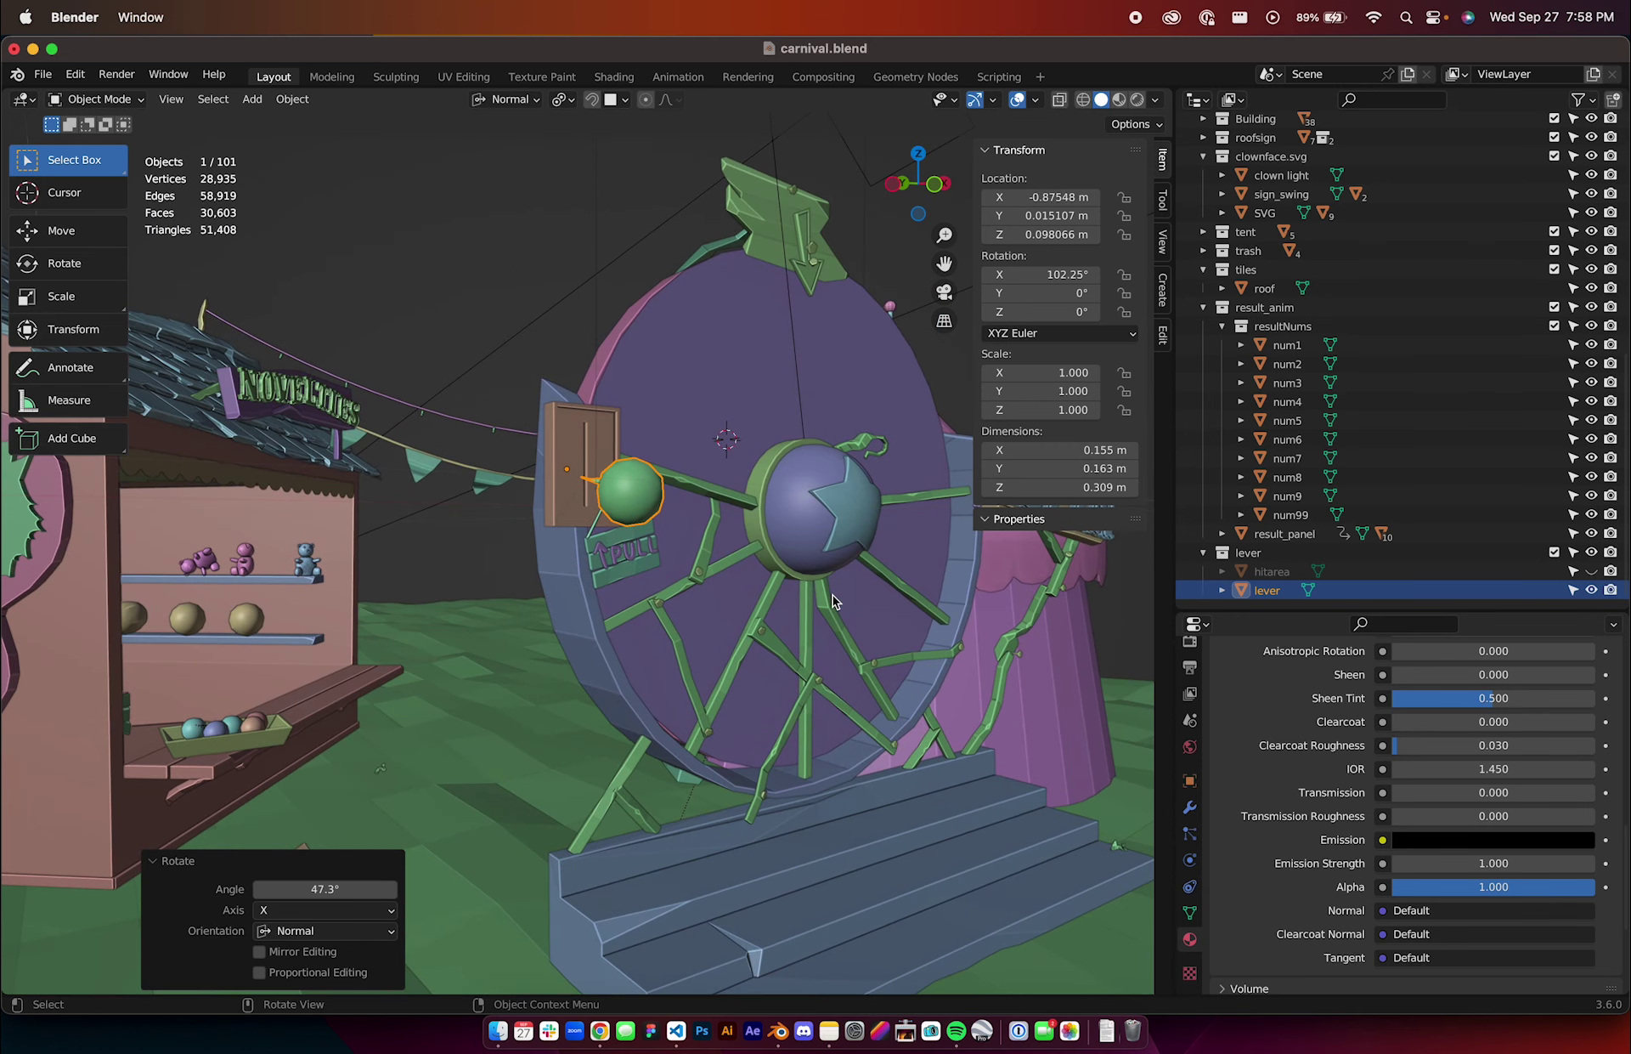
pyautogui.press('r')
pyautogui.press('x')
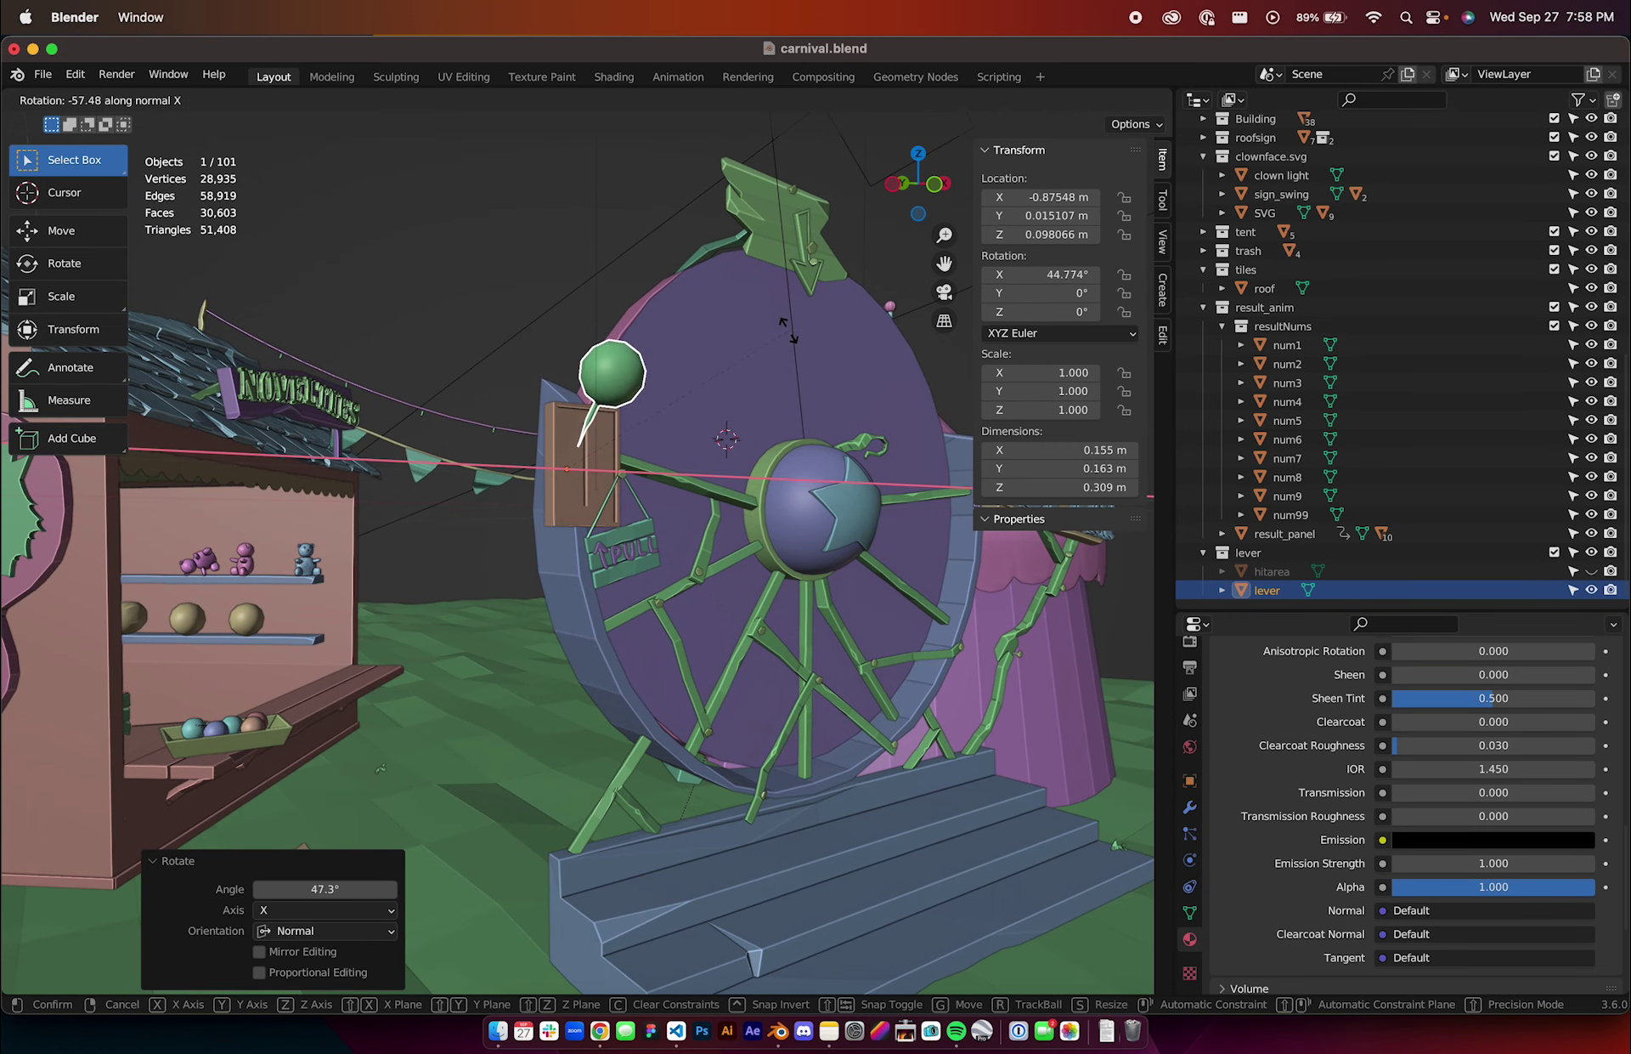
pyautogui.click(784, 644)
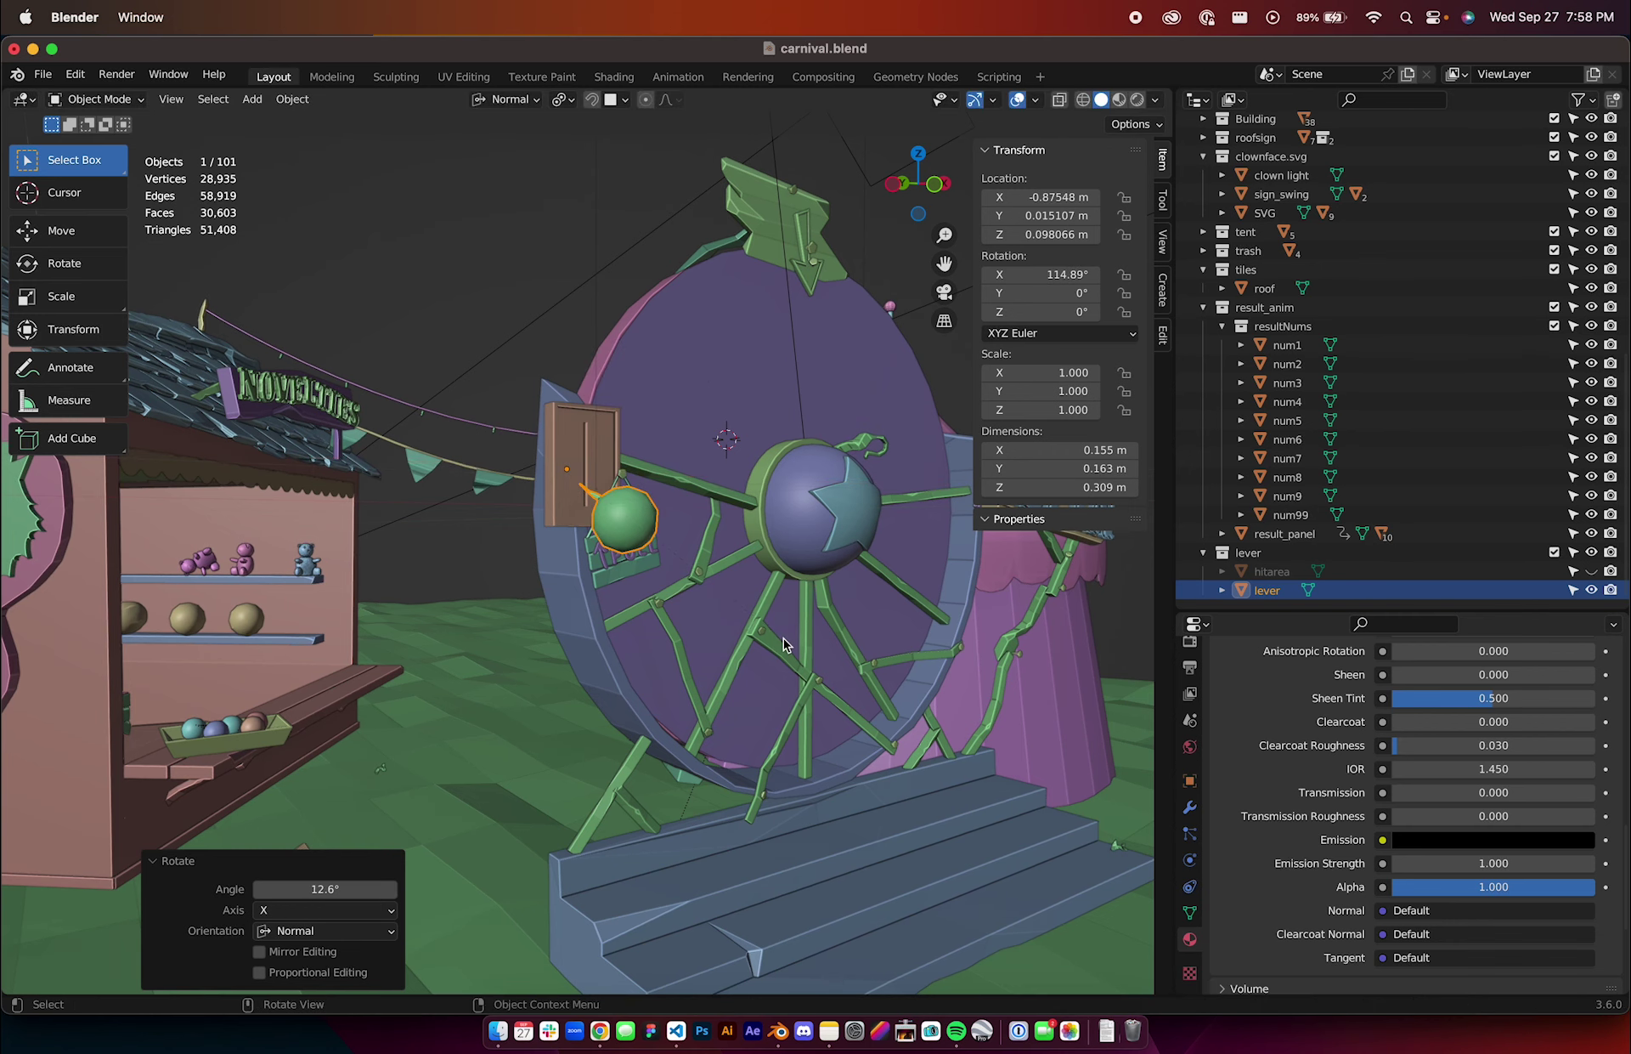
pyautogui.moveTo(784, 644); pyautogui.dragTo(777, 440, button='middle')
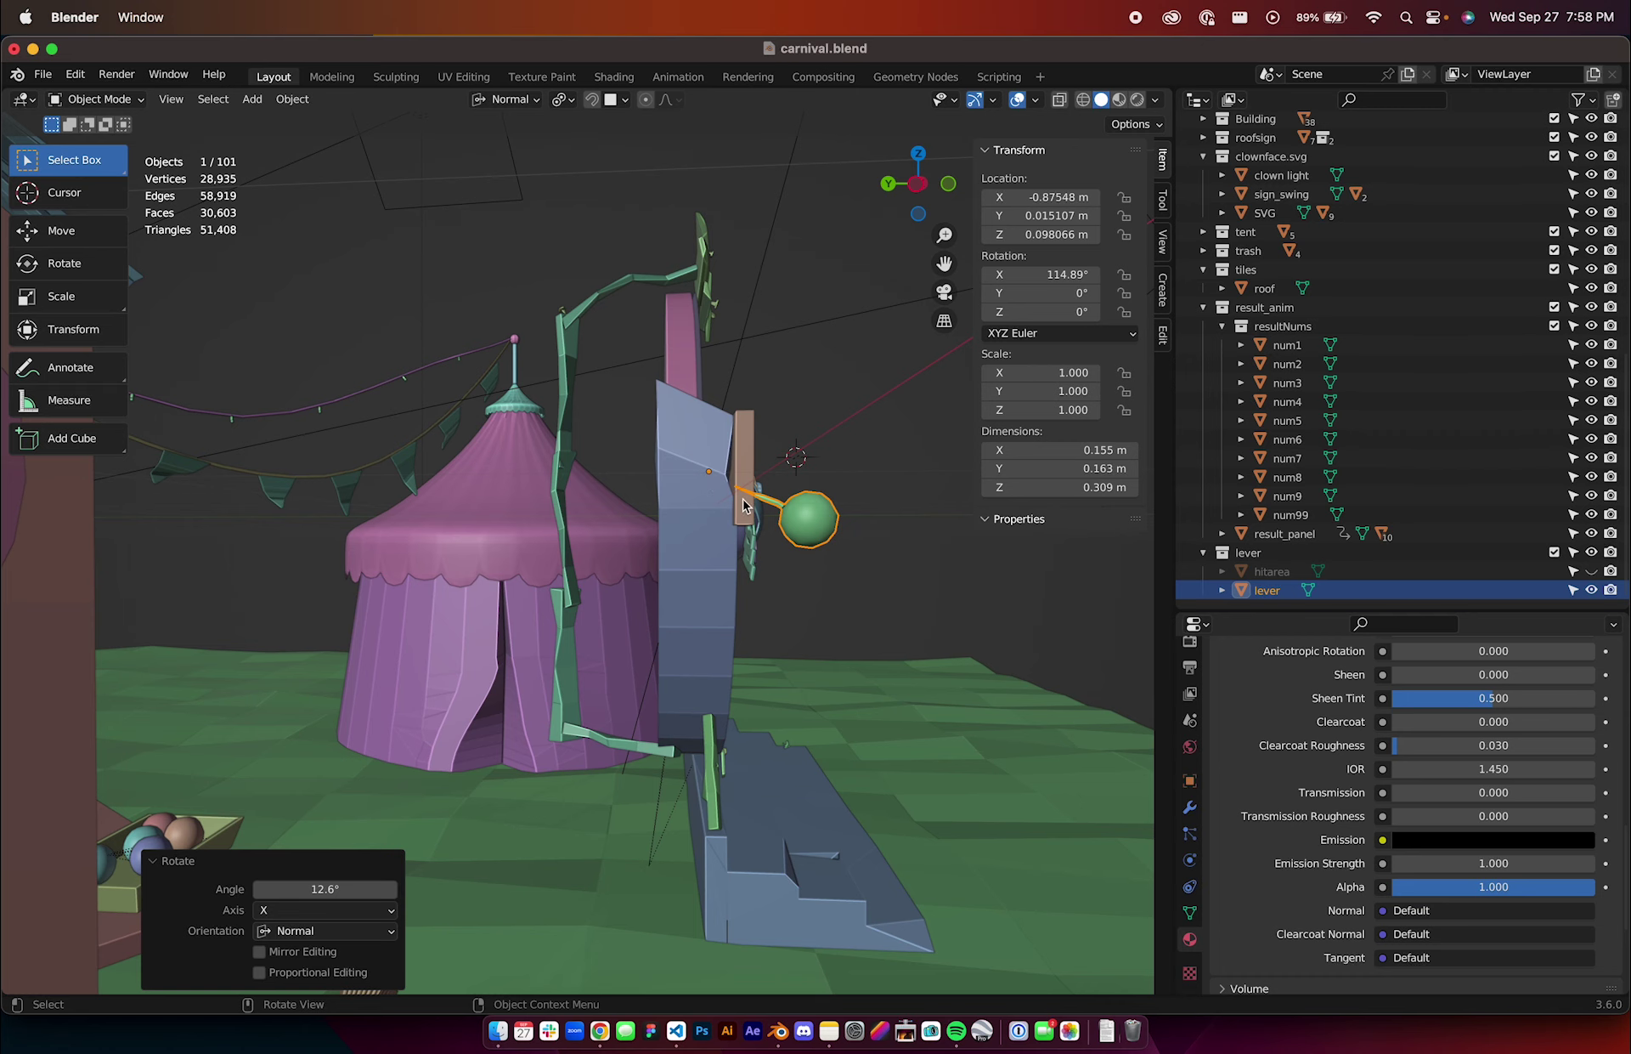
pyautogui.moveTo(742, 505); pyautogui.dragTo(595, 907, button='middle')
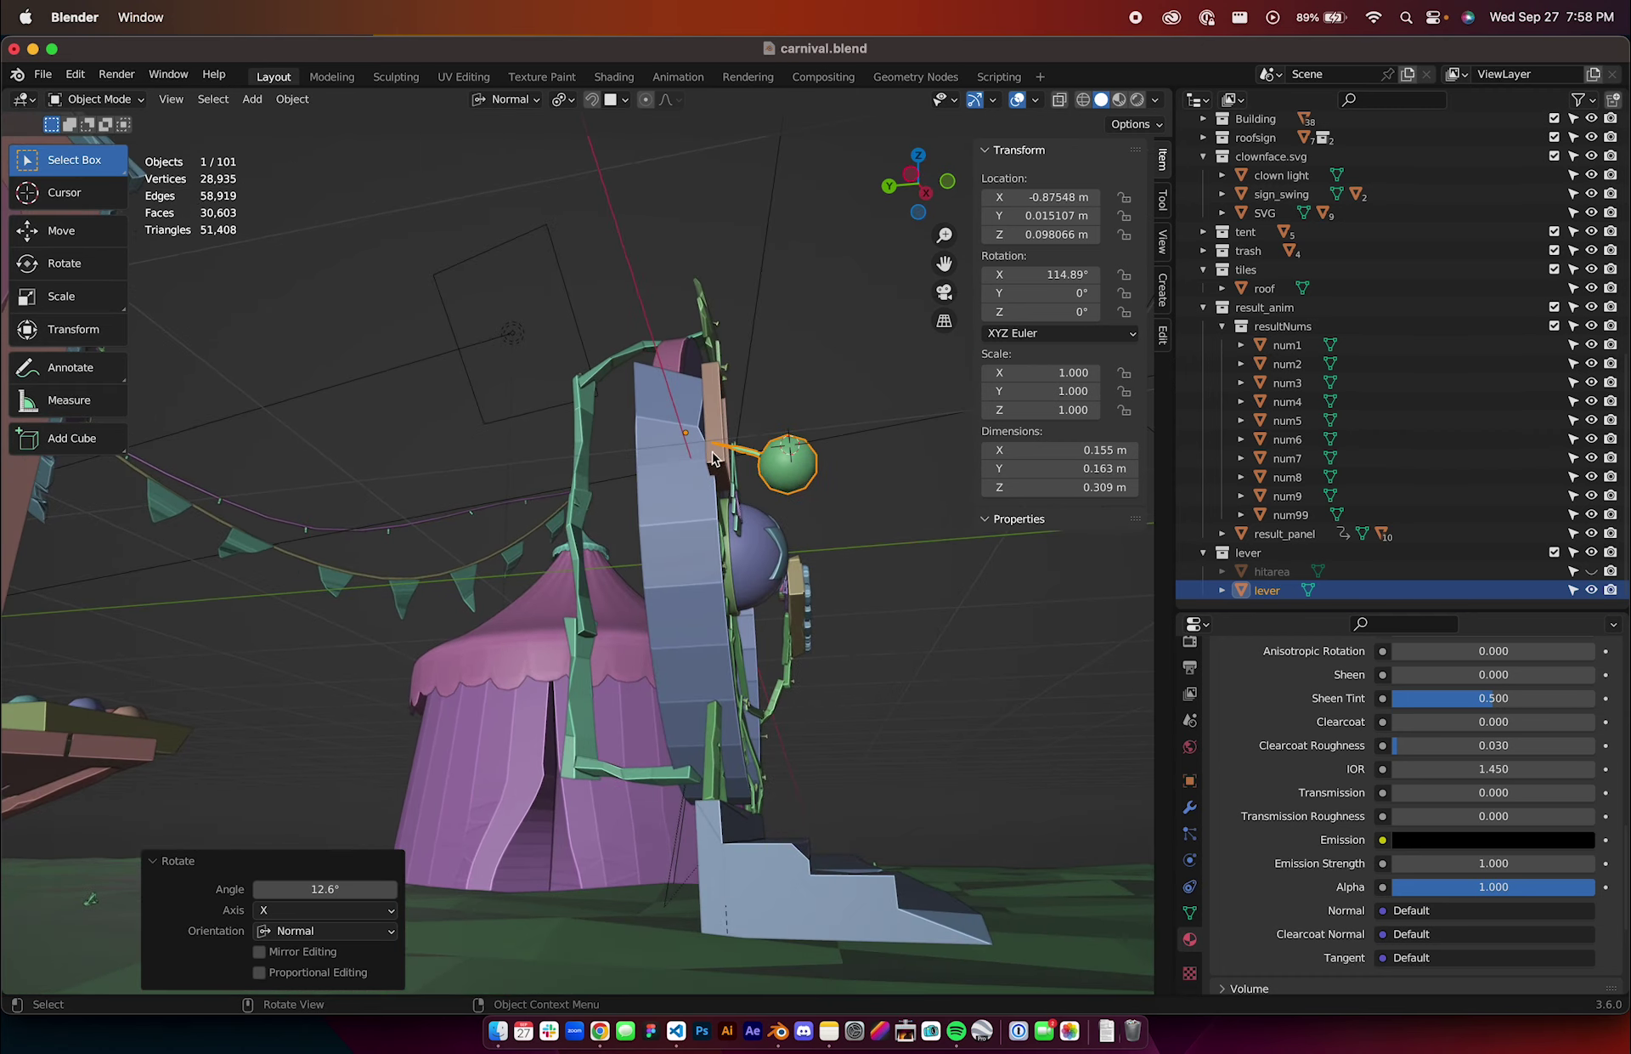
pyautogui.click(676, 1031)
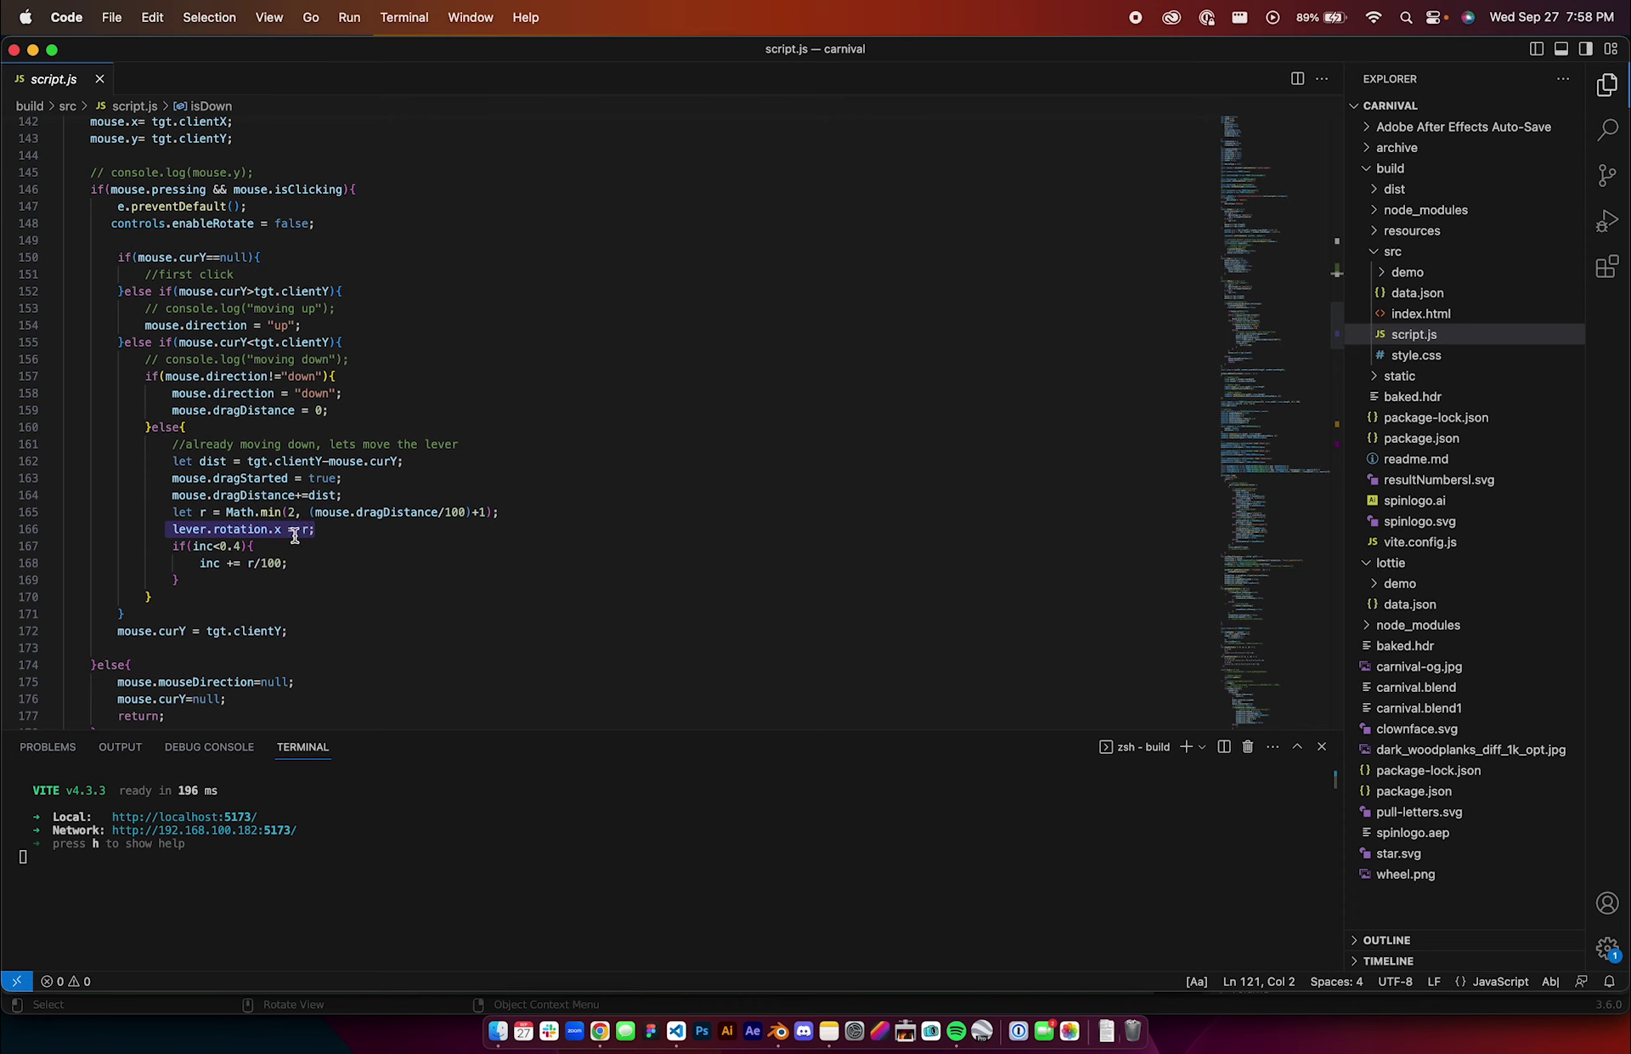
# - Open the first Carnival tab in Chrome, orbit the scene, and pull the lever to spin the wheel
pyautogui.scroll(-2, 295, 534)
pyautogui.click(600, 1031)
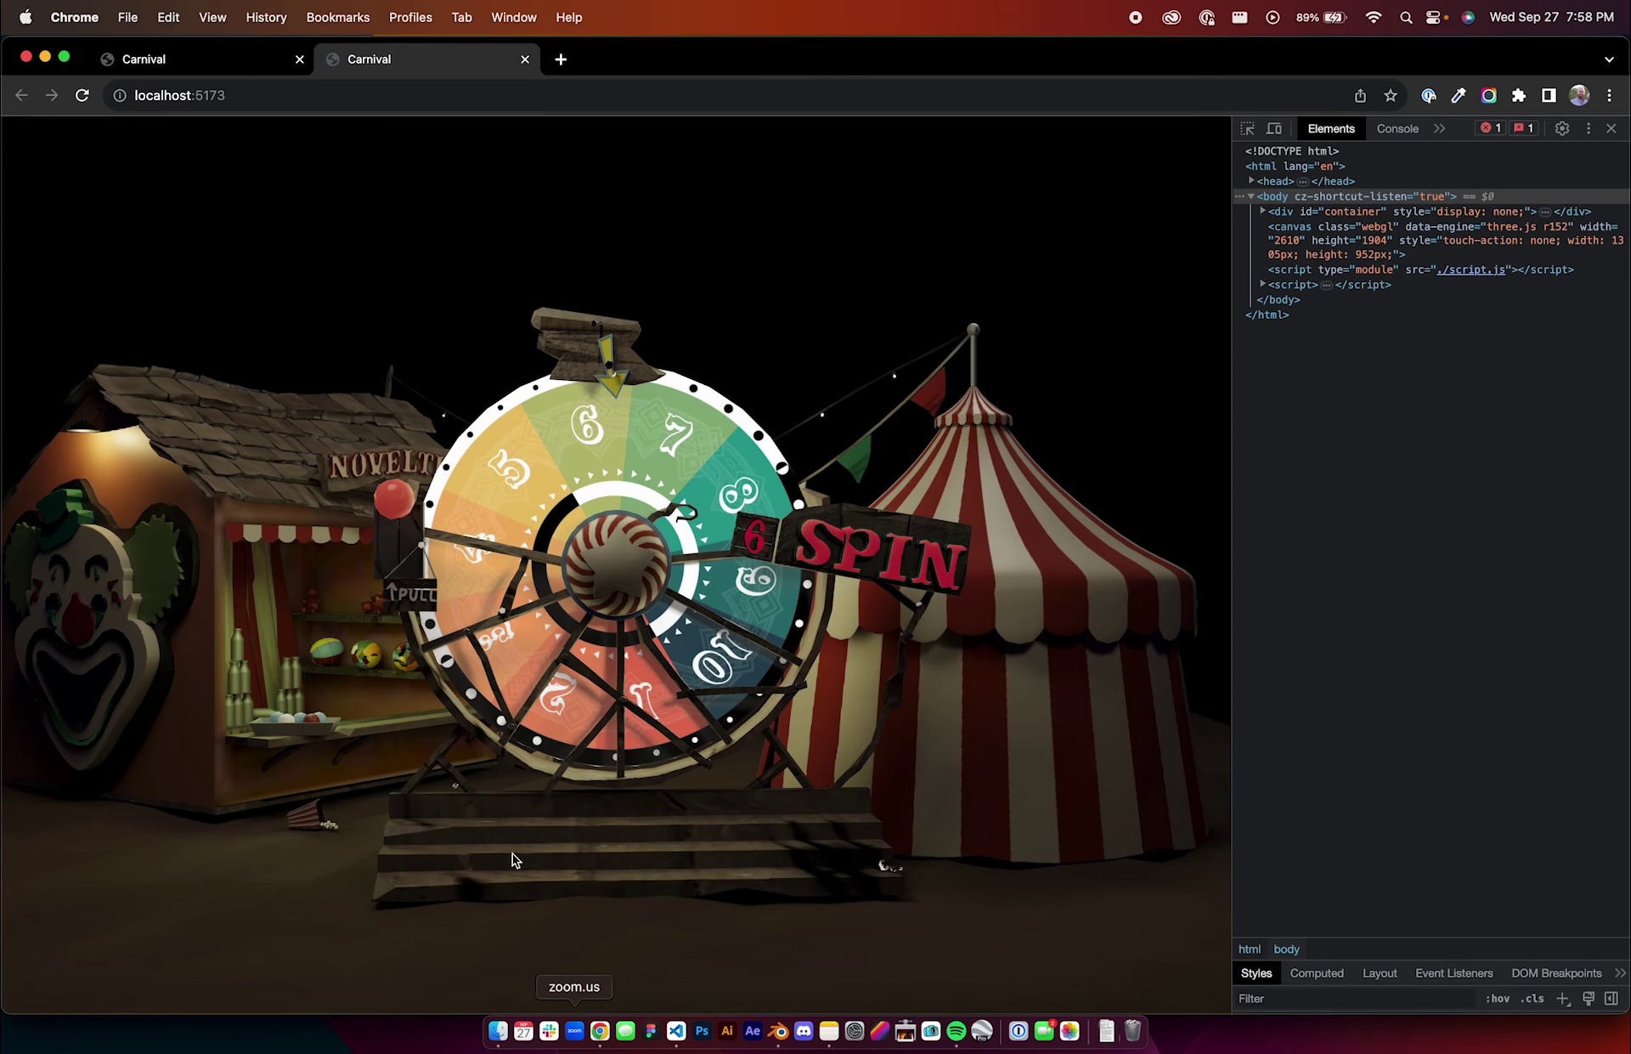
pyautogui.click(215, 57)
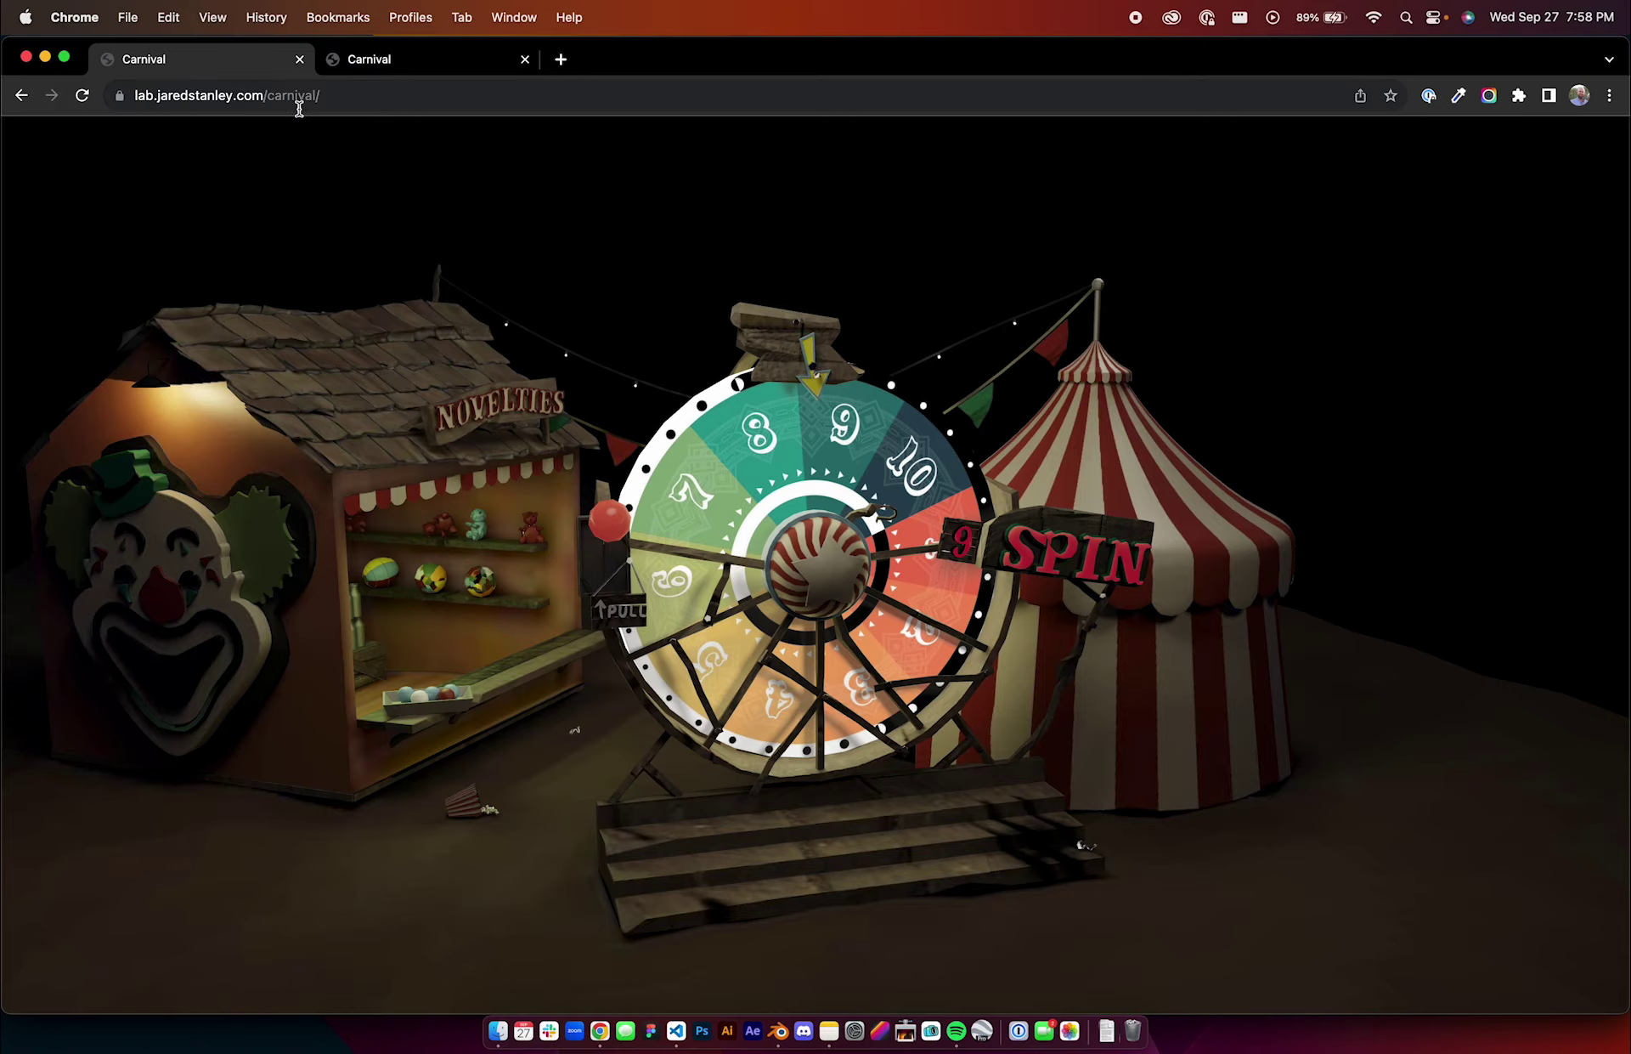
pyautogui.moveTo(462, 431); pyautogui.dragTo(405, 515)
pyautogui.click(587, 601)
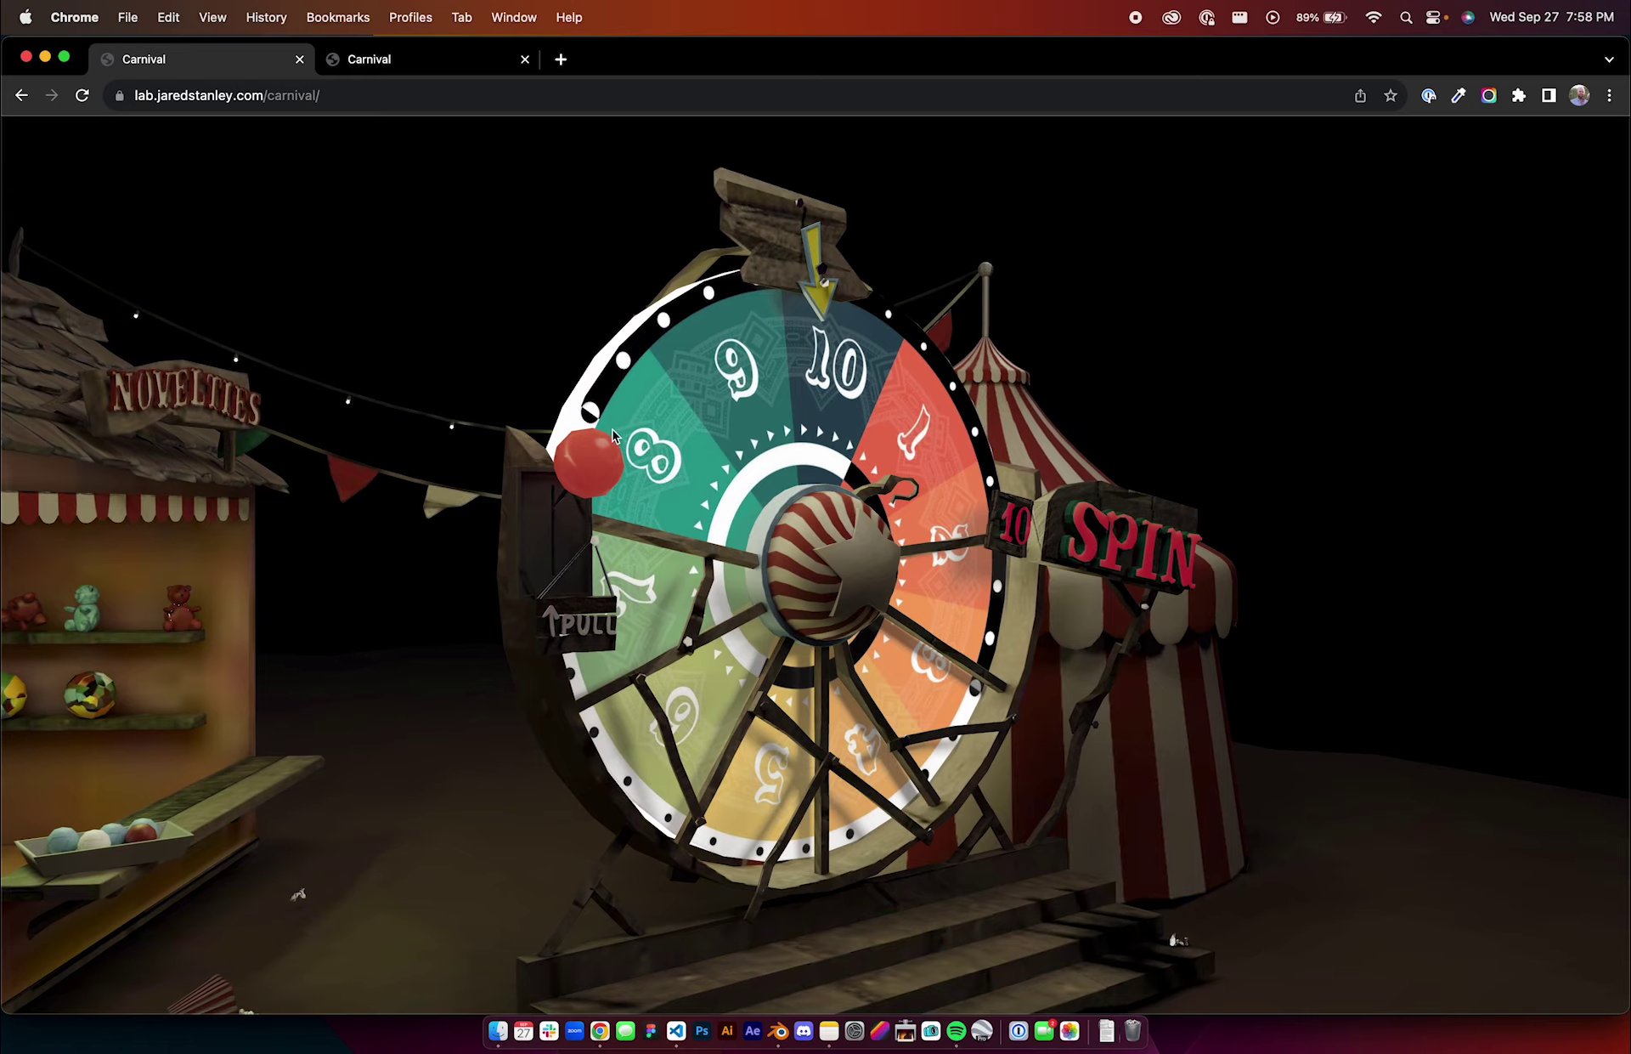
pyautogui.click(601, 495)
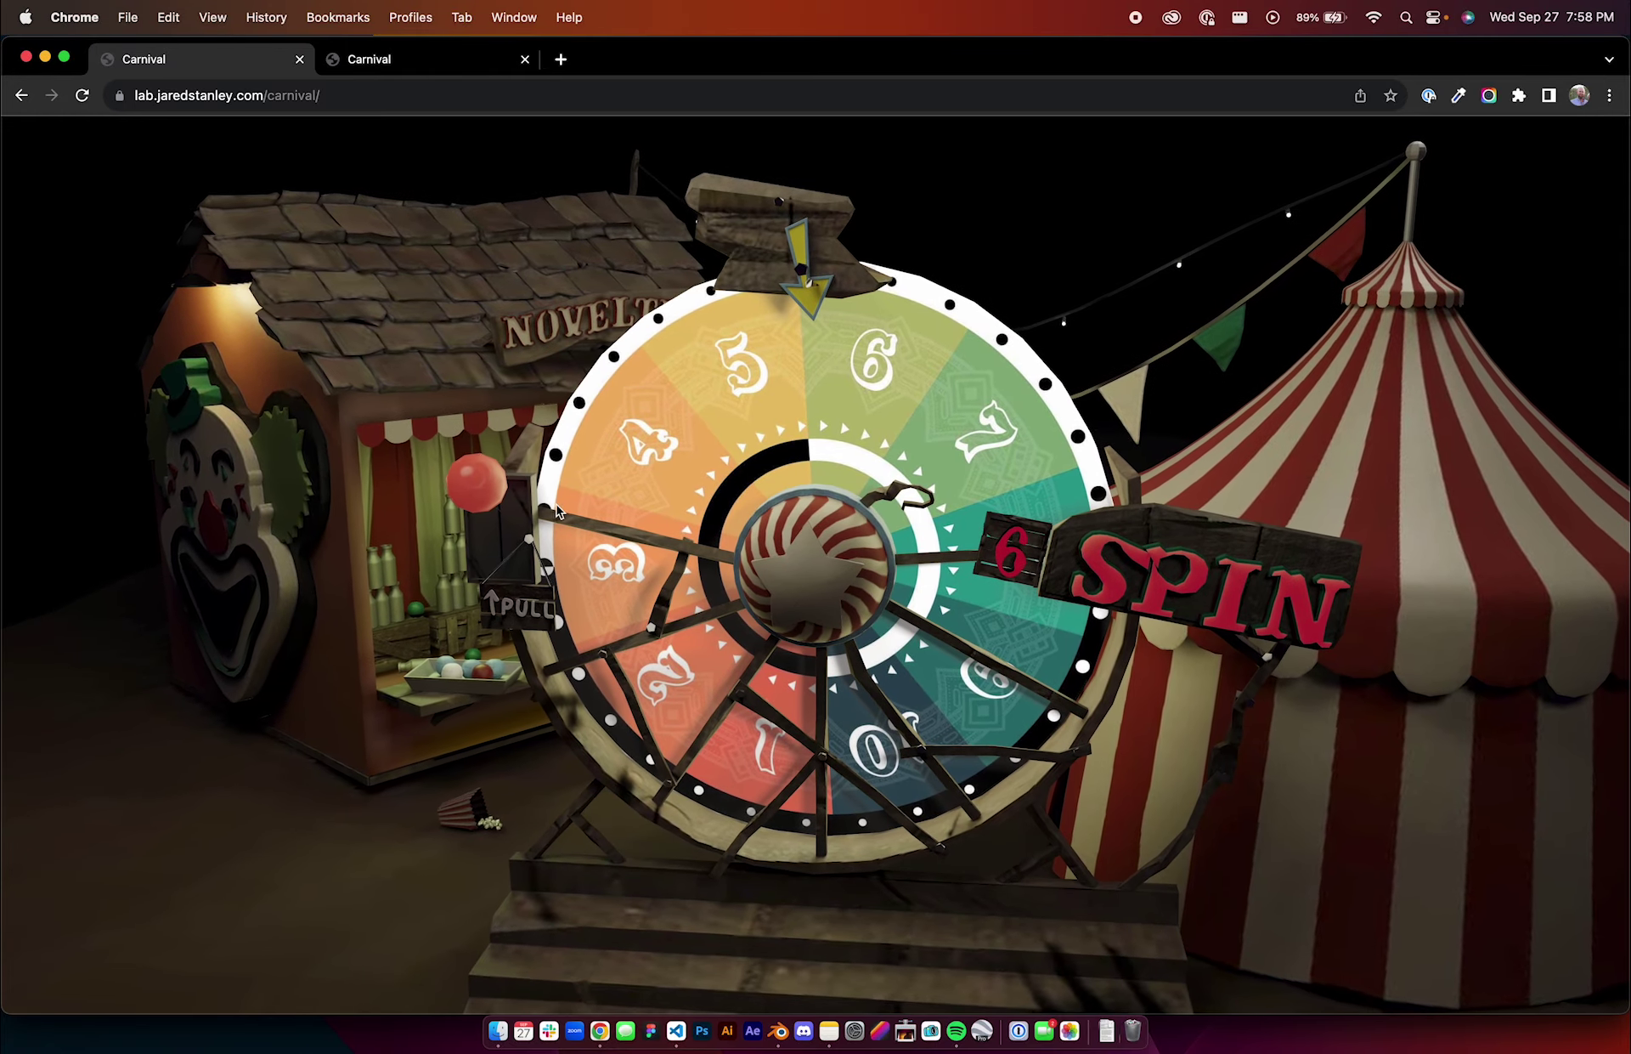
pyautogui.moveTo(490, 544); pyautogui.dragTo(501, 569)
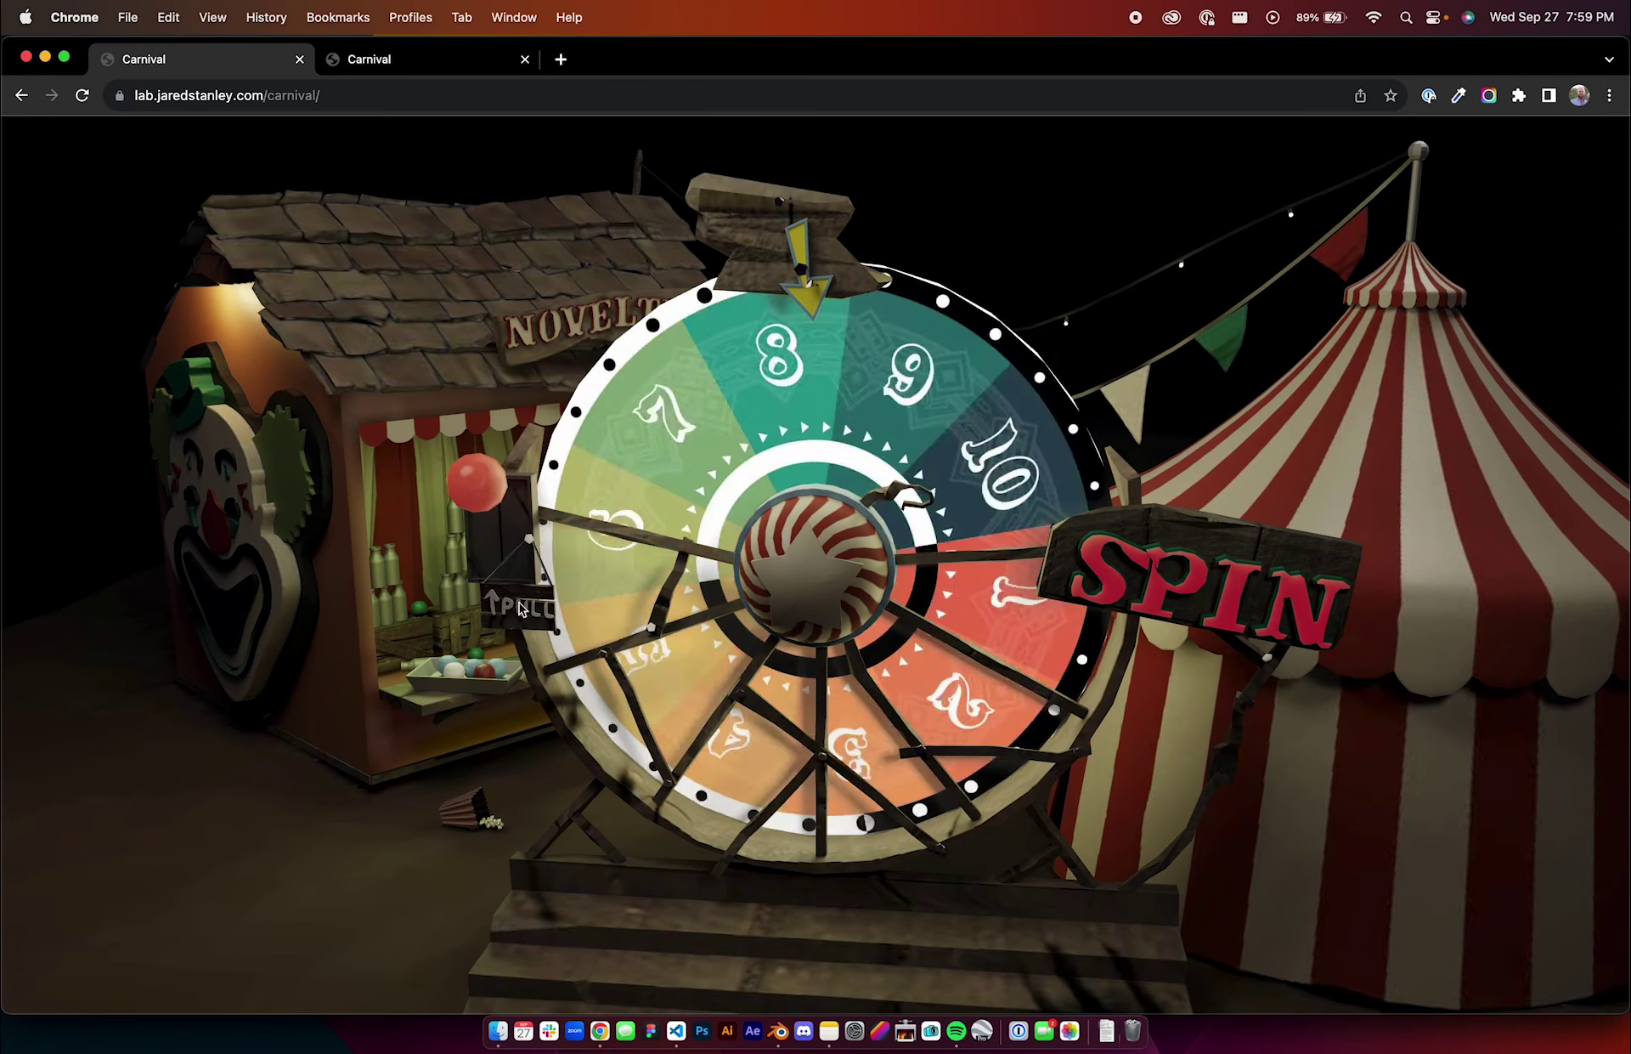